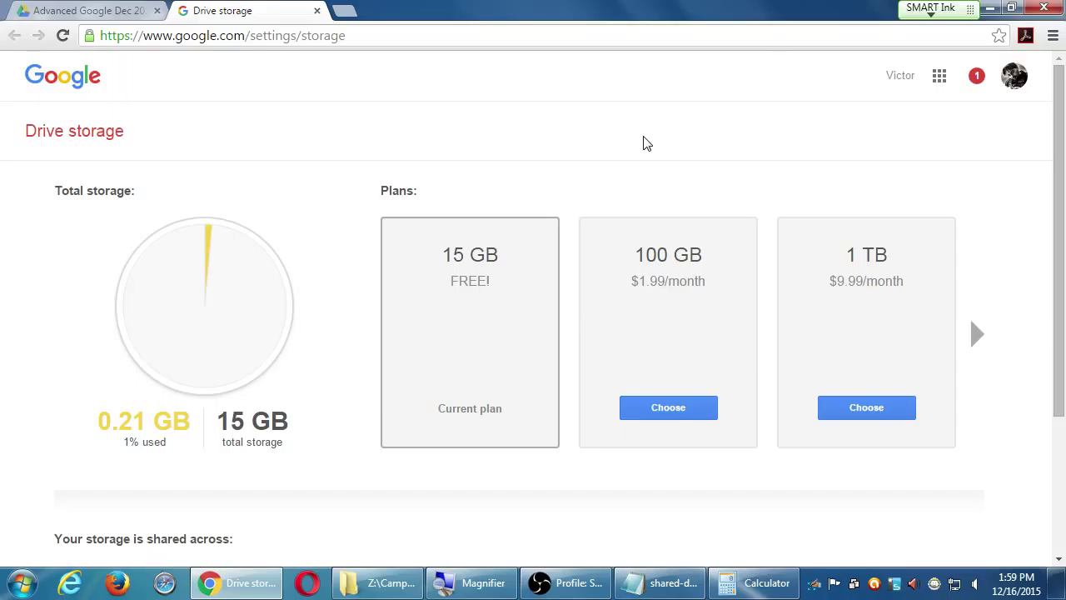
Close the Drive storage page and create a new Google Sheets spreadsheet in the Advanced Google Dec 2015 @@@ folder.
click(316, 11)
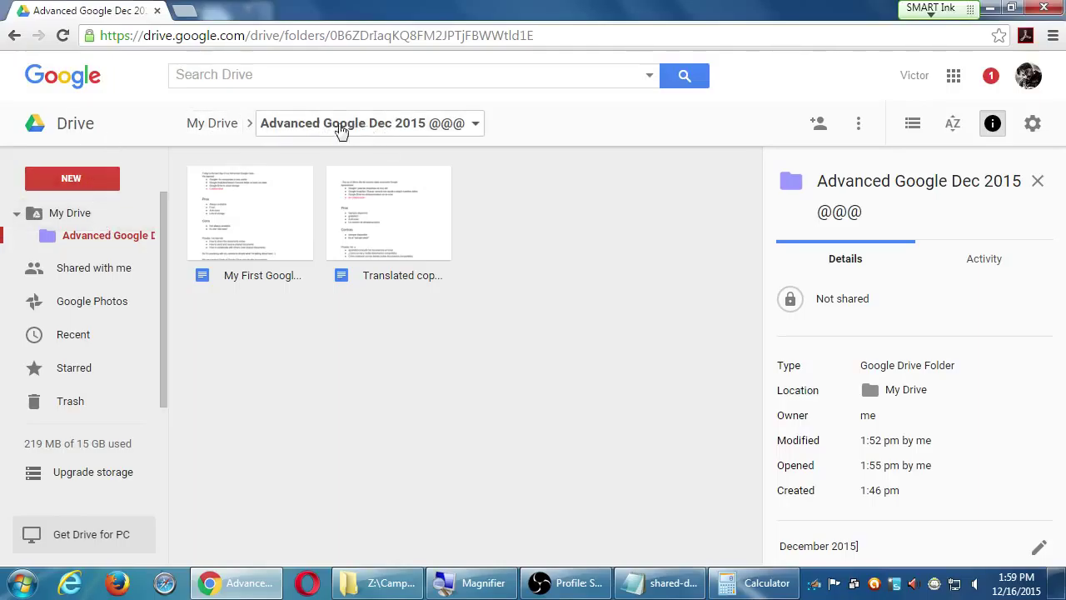
click(76, 183)
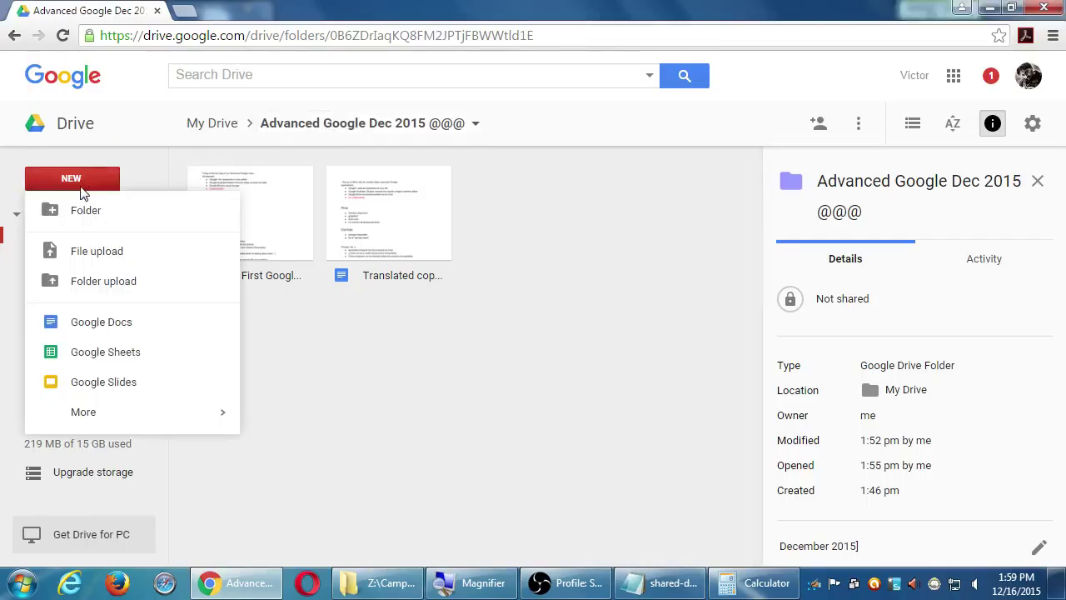
click(156, 359)
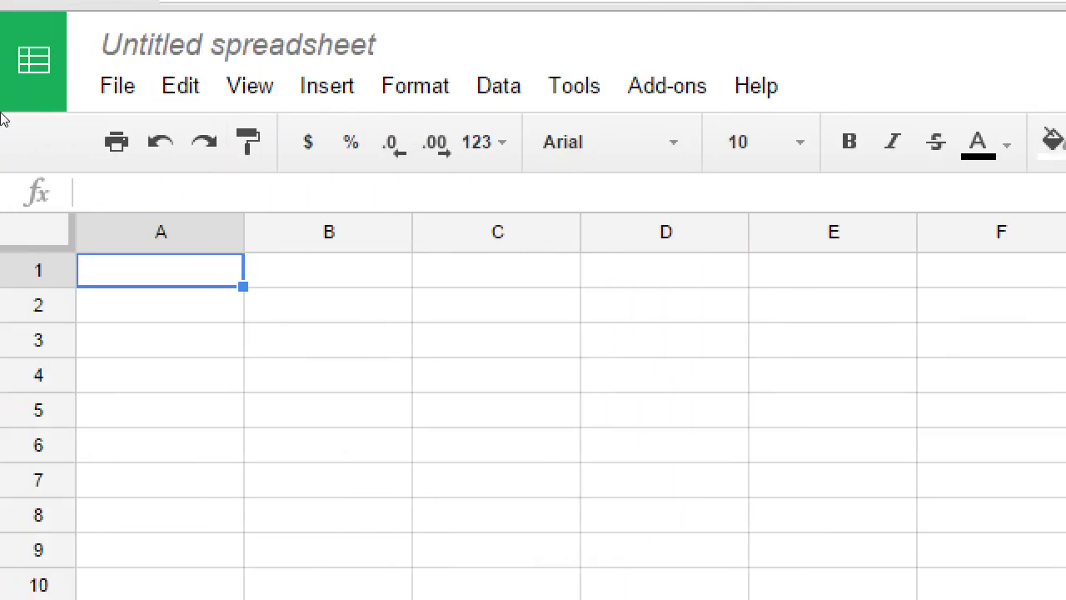
Enter the headings Company, Monday and Tuesday in cells A1 to C1.
text(Co)
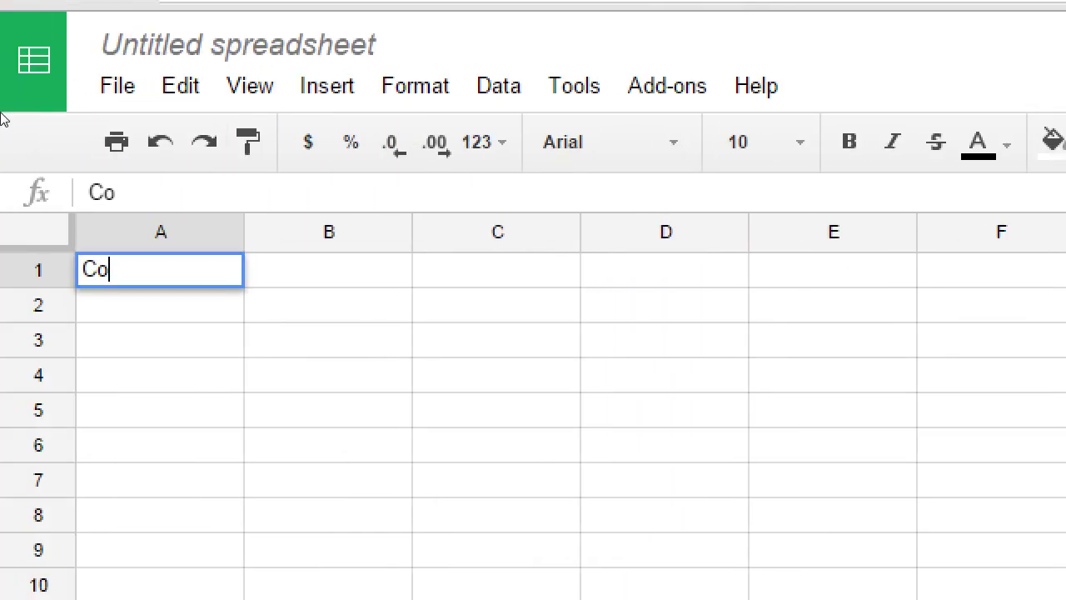
text(mpany)
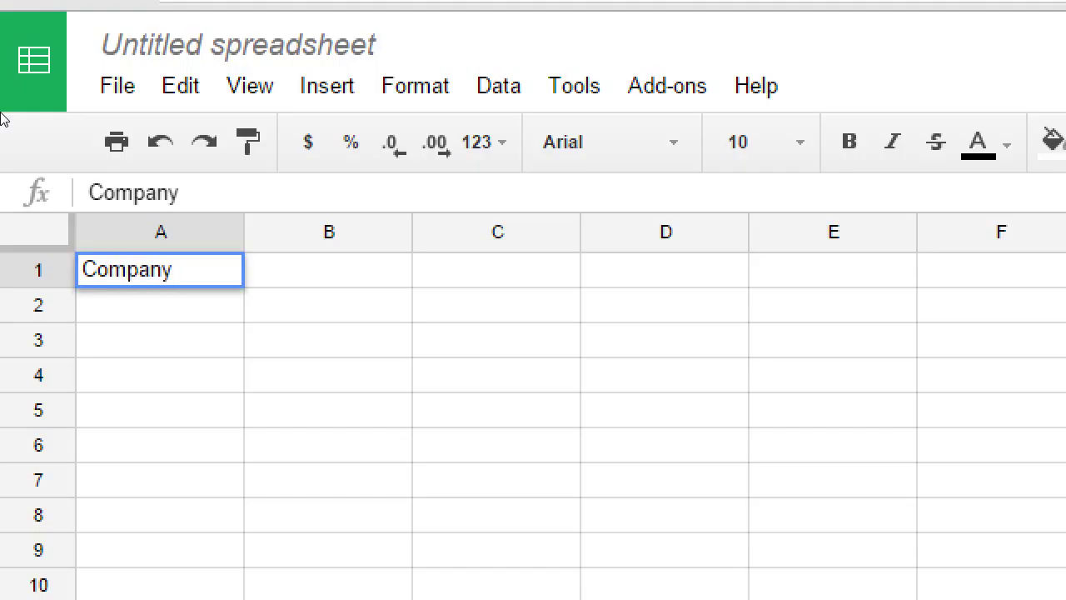
key(Tab)
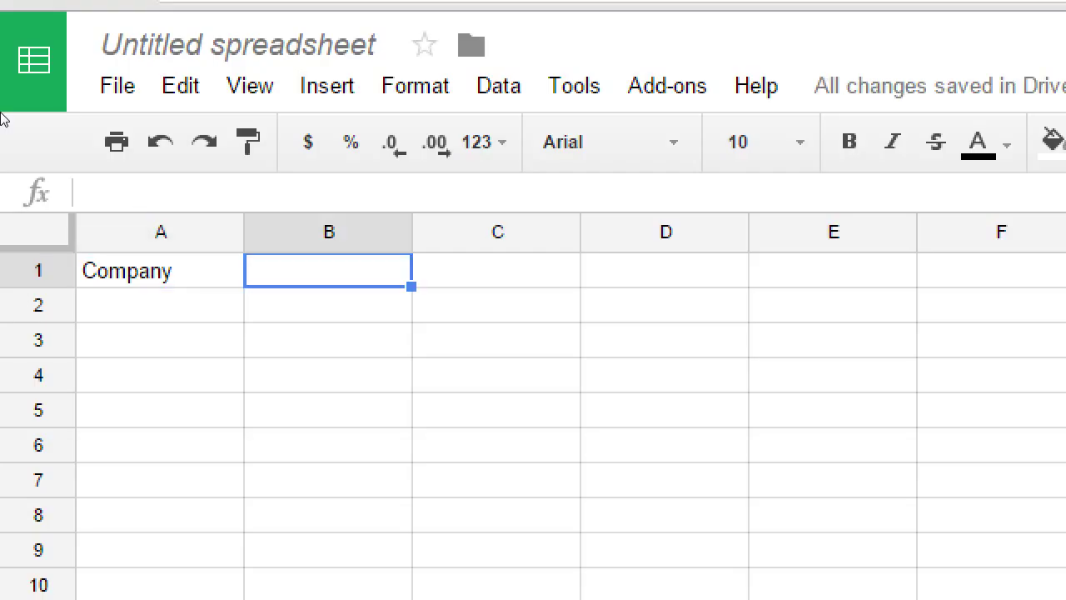
text(Monday)
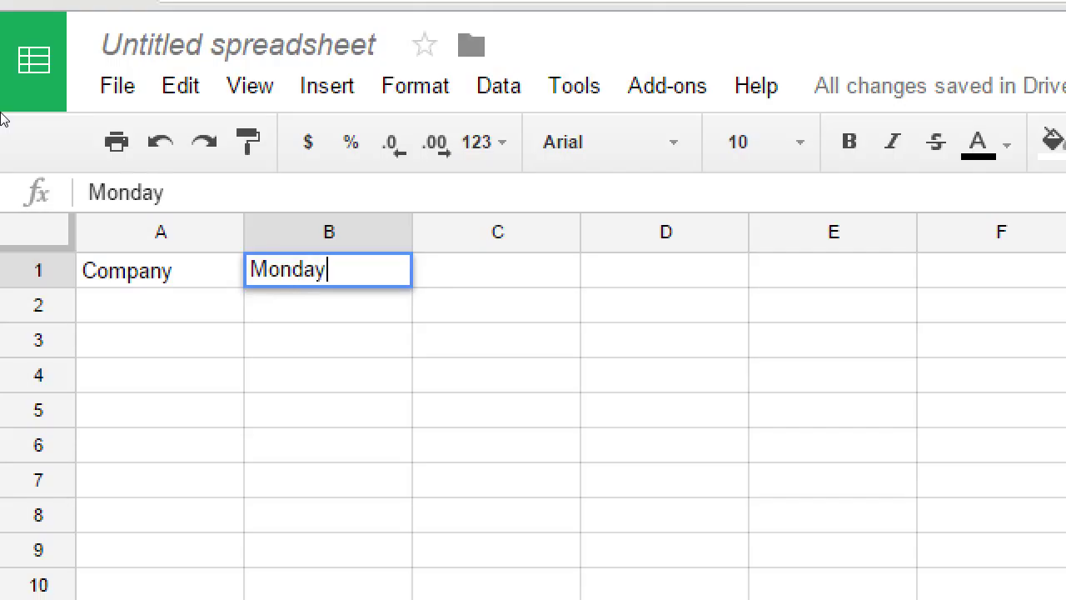
key(Tab)
text(Tuesday)
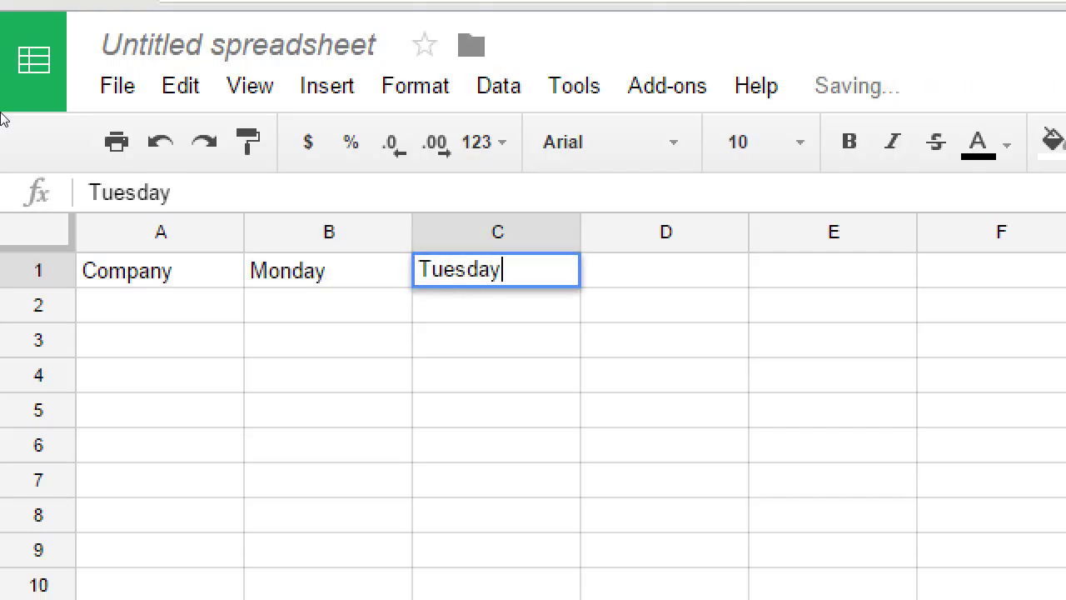
key(Tab)
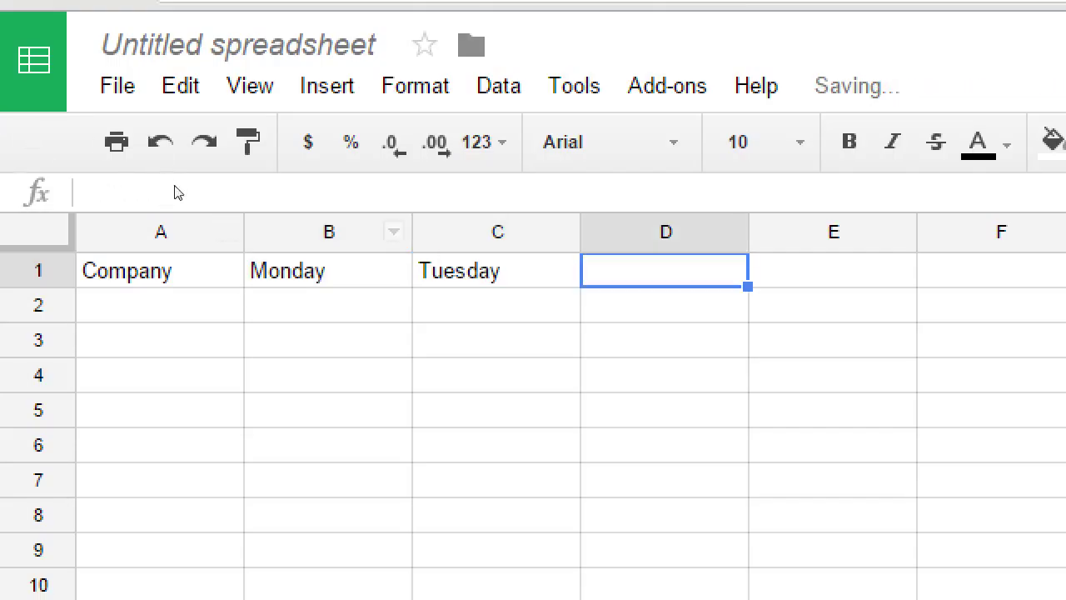
Try to autofill the weekday headings from B1:C1 through Thursday in E1, and undo the fill.
key(Left)
key(Left)
key(shift+Right)
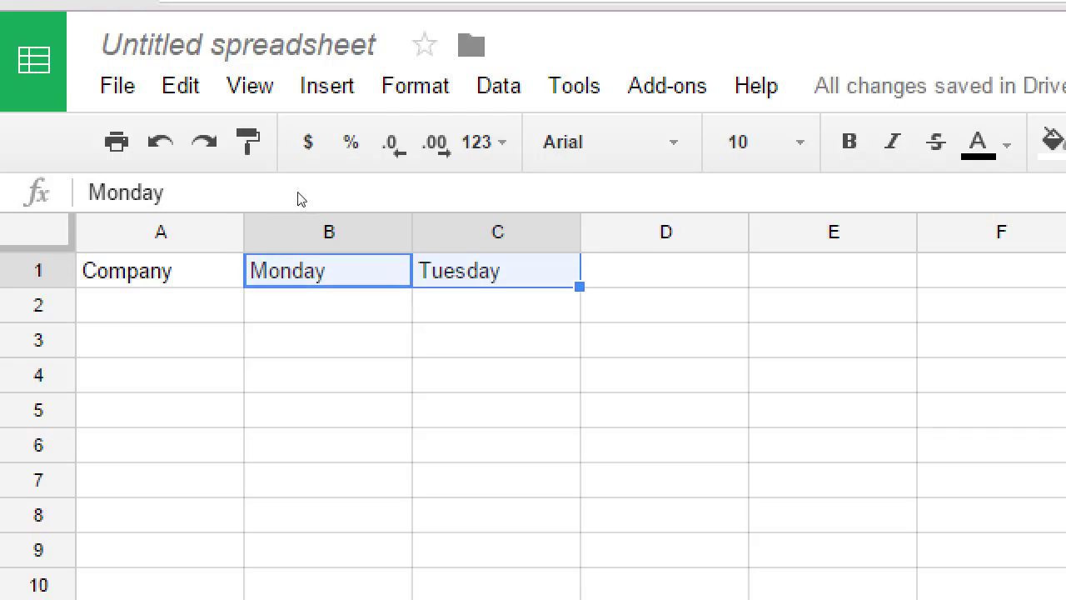
drag(579, 287, 580, 309)
drag(290, 190, 452, 178)
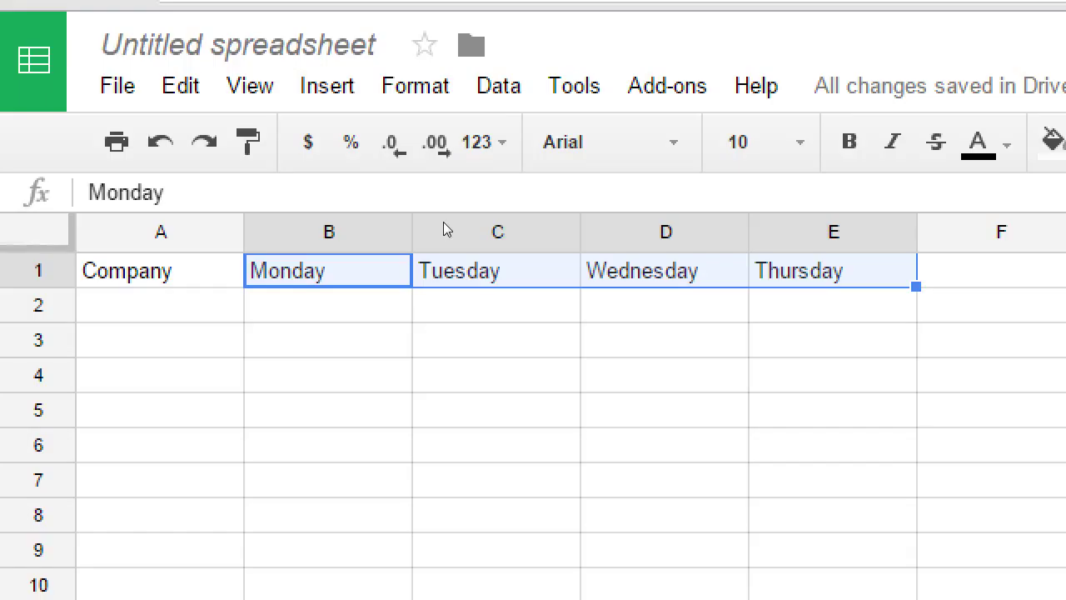
key(ctrl+z)
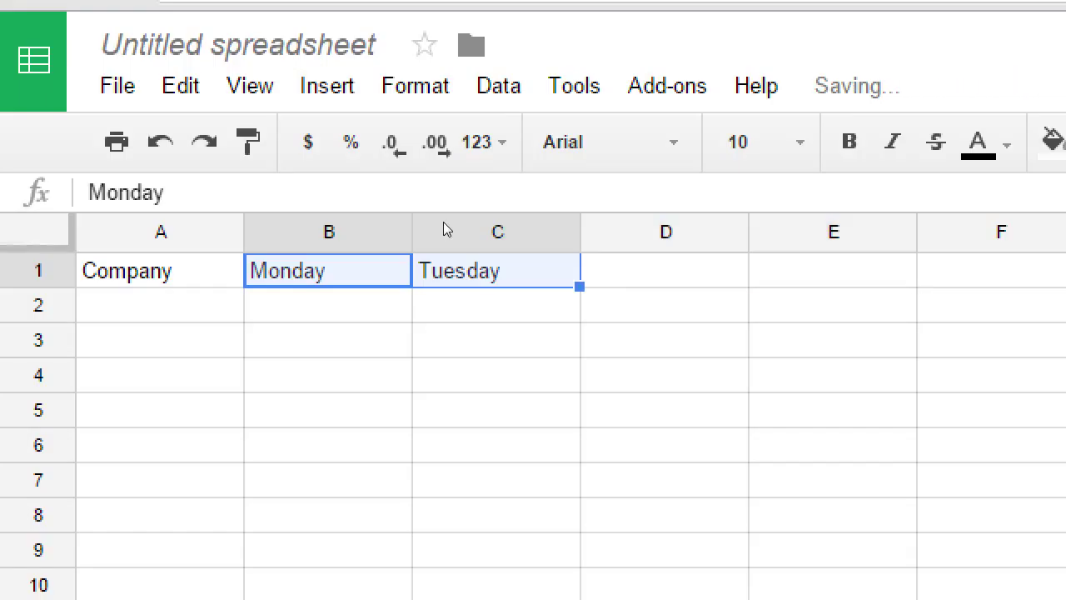
key(Right)
key(Right)
key(Down)
key(Down)
key(Down)
key(Down)
key(Down)
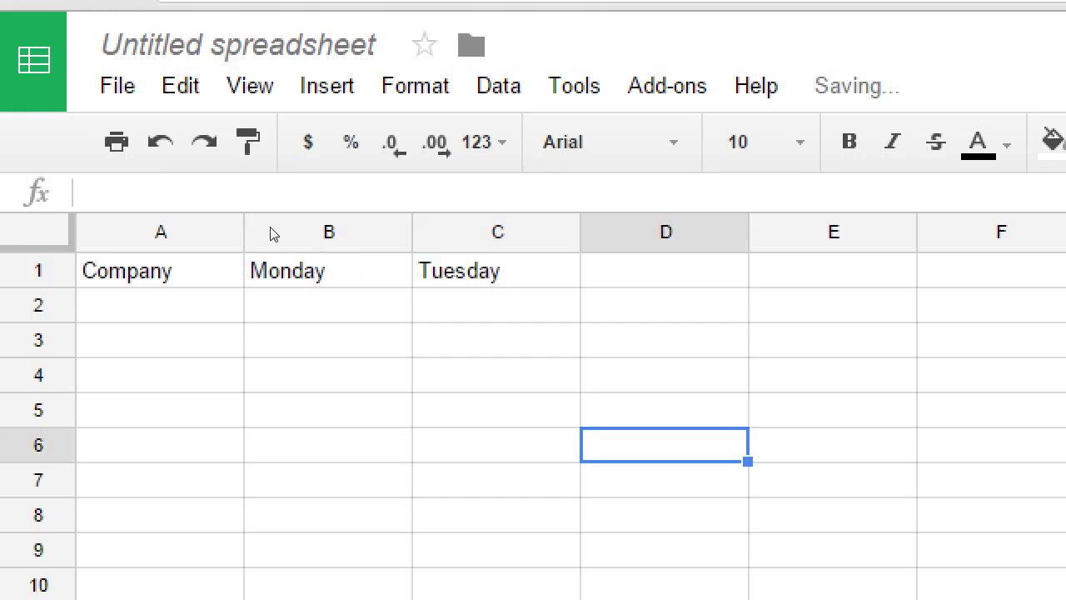
Autofill the weekday headings from Monday and Tuesday in B1:C1 through Friday in F1.
key(Up)
key(Up)
key(Up)
key(Up)
key(Up)
key(Left)
key(Left)
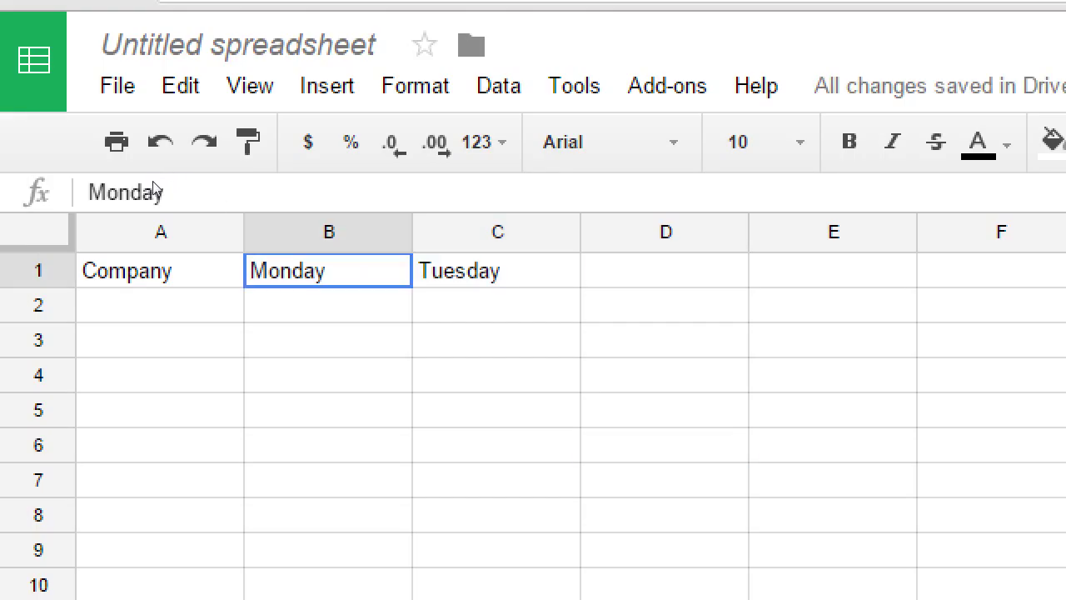
key(shift+Right)
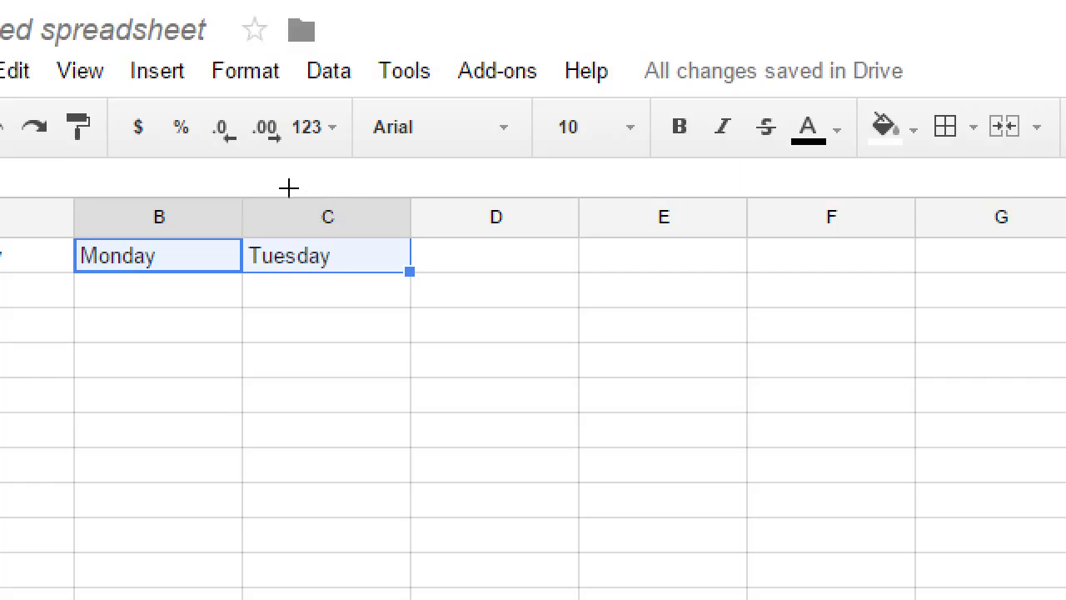
drag(288, 188, 492, 181)
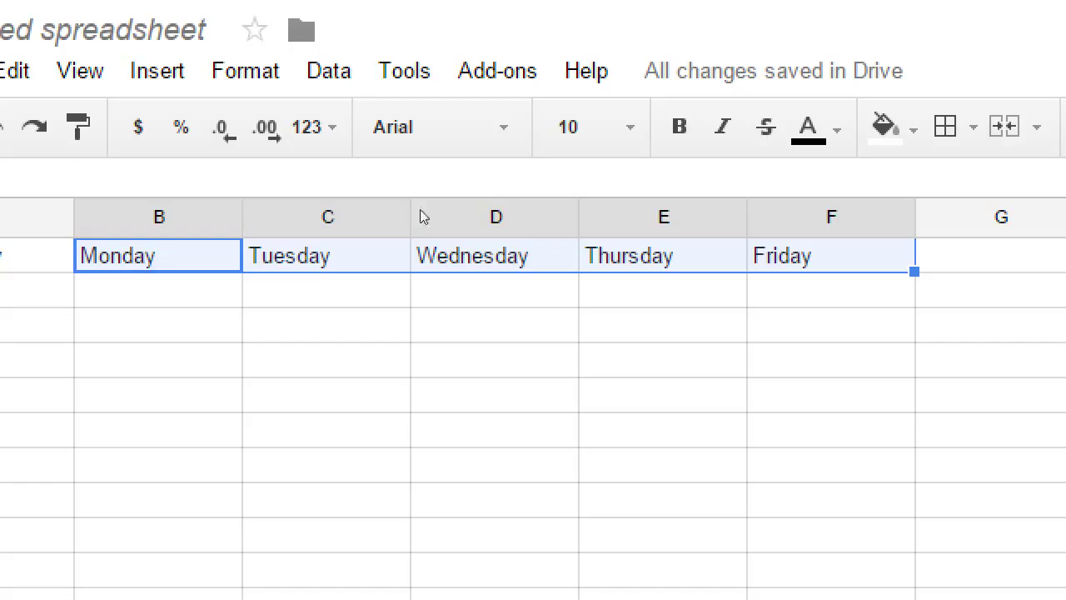
List the companies Apple, Microsoft and Google in cells A2 to A4 under the Company heading.
key(Left)
key(Down)
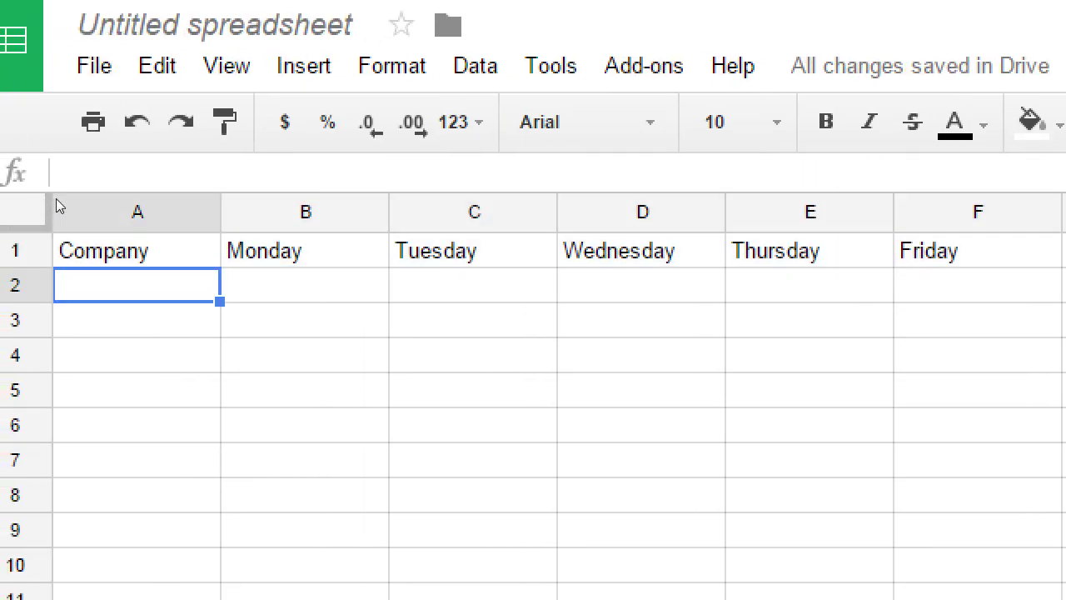
text(Apple)
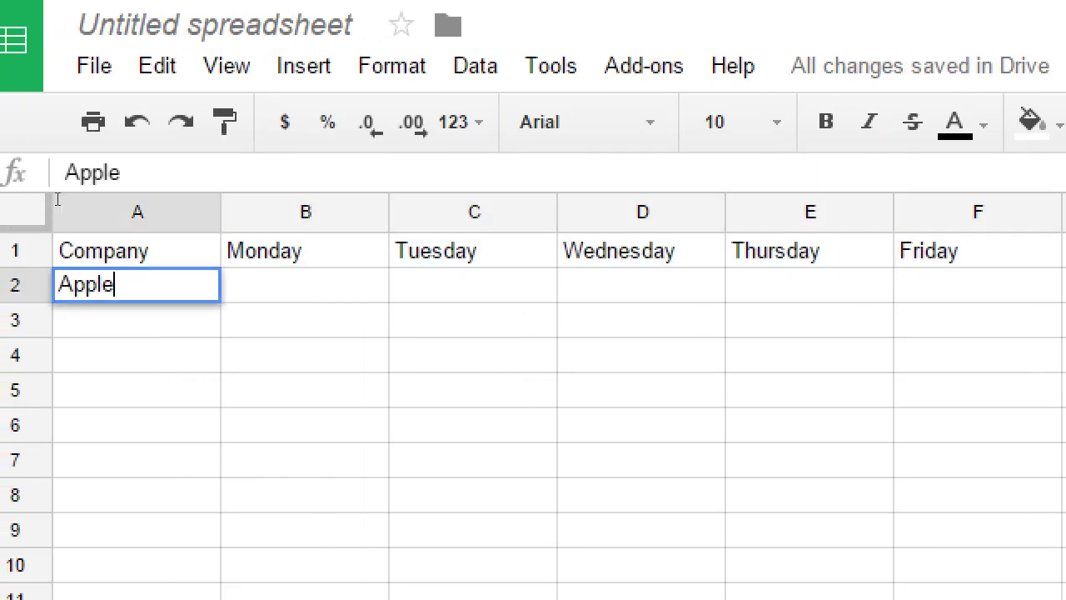
key(Return)
text(Microsoft)
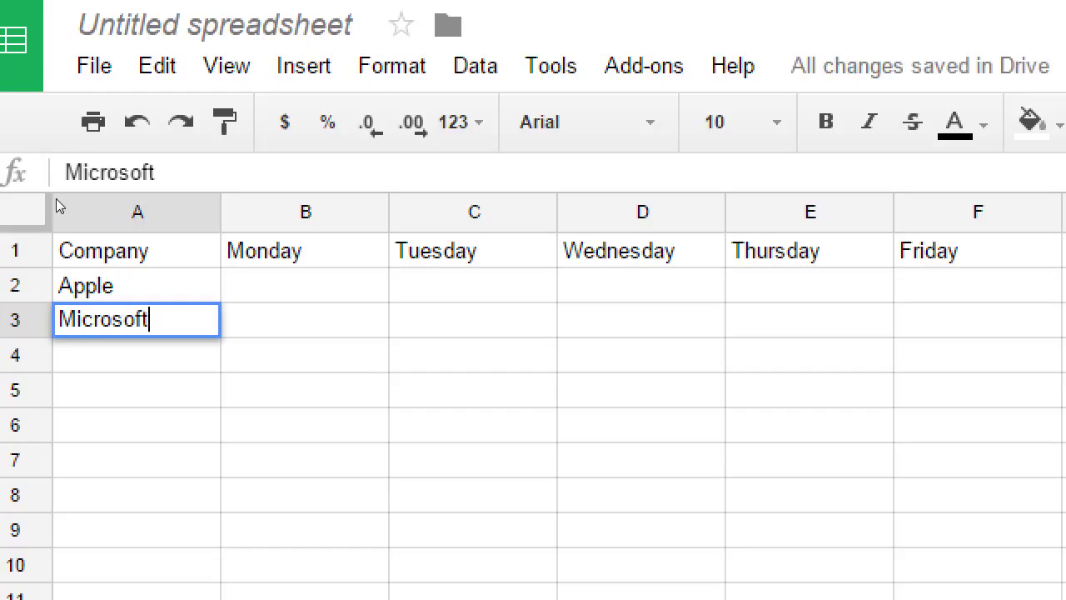
key(Return)
text(Google)
key(Return)
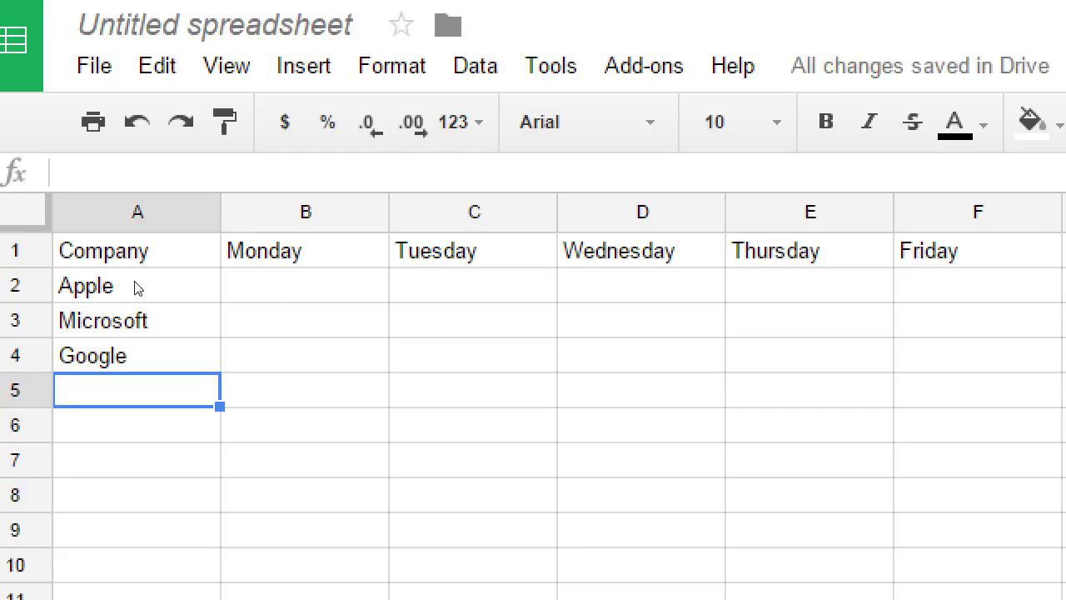
Enter Apple's values 110, 112 and 109 for Monday to Wednesday in cells B2 to D2.
key(Up)
key(Up)
key(Up)
key(Right)
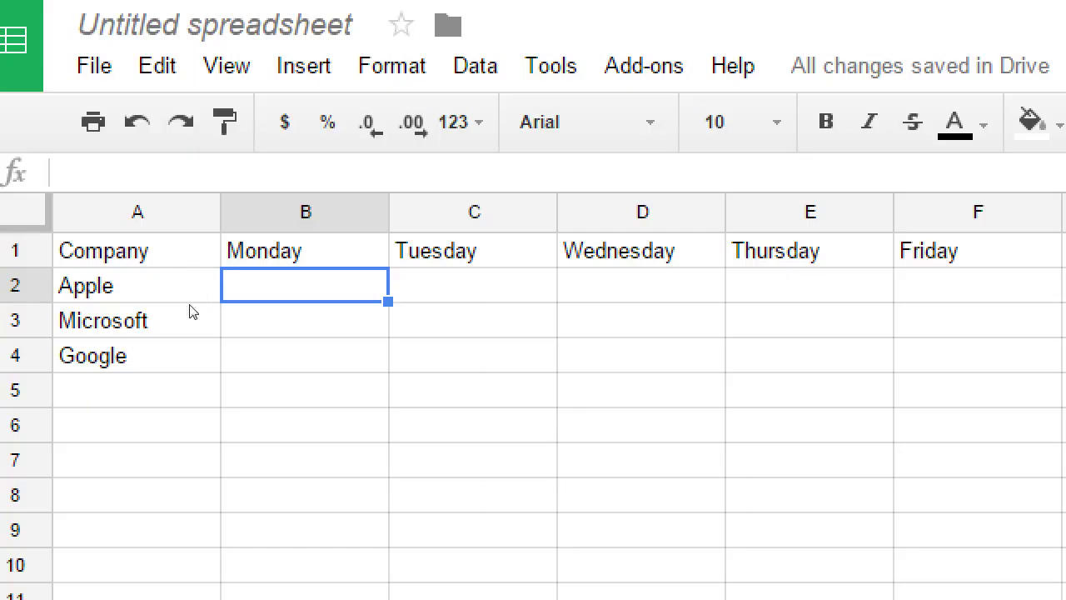
text(110)
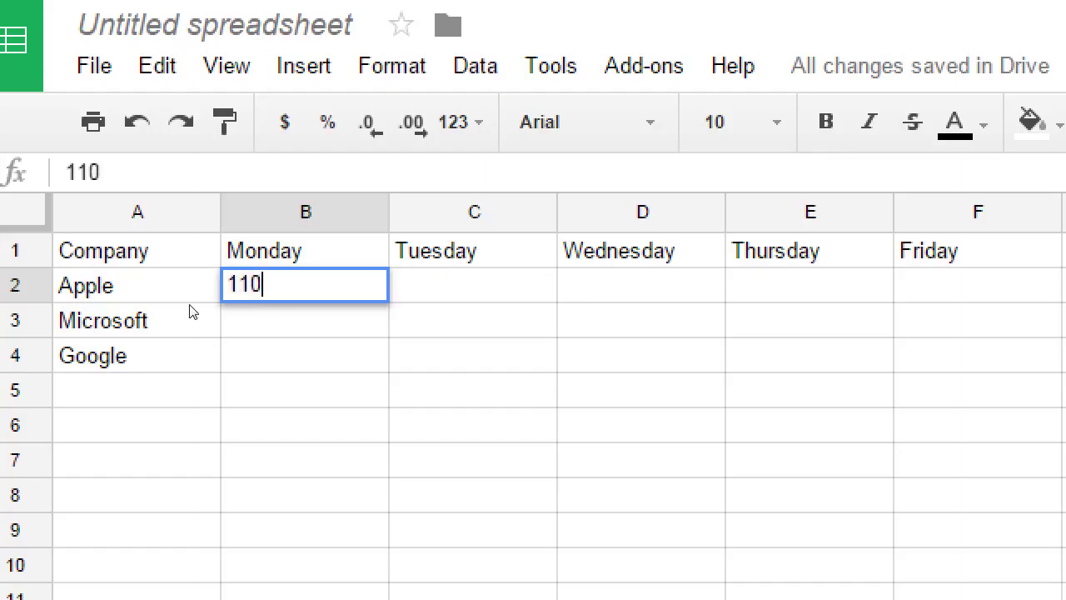
key(Tab)
text(112)
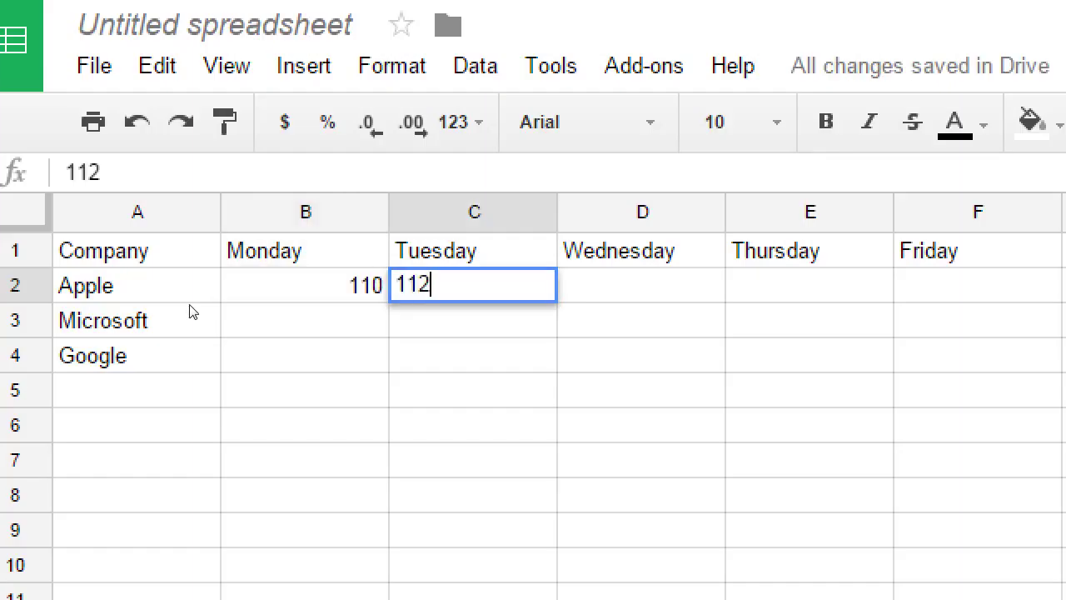
key(Tab)
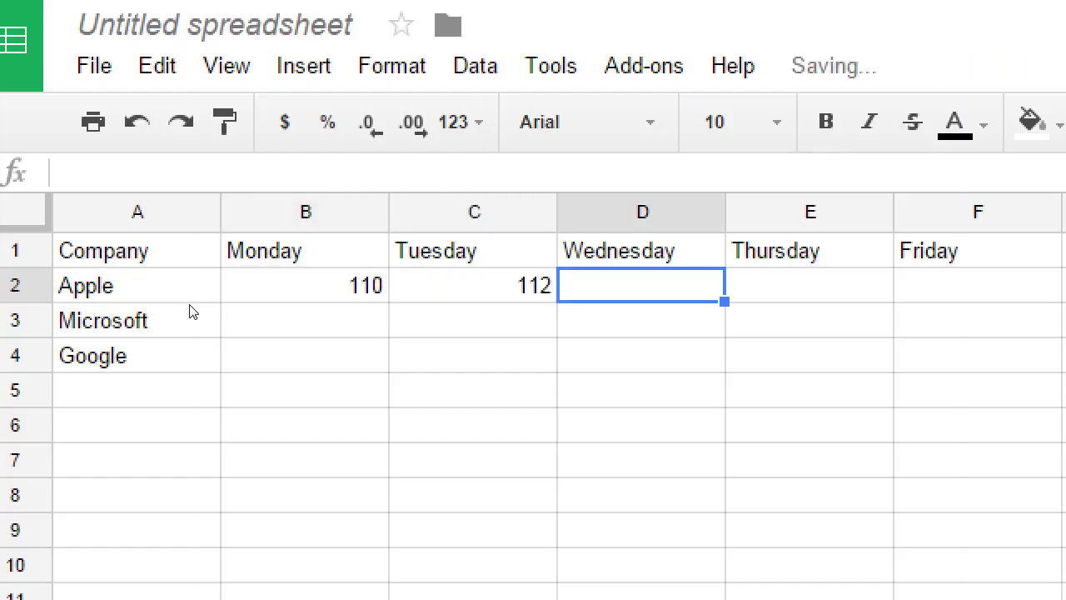
text(1009)
key(BackSpace)
key(BackSpace)
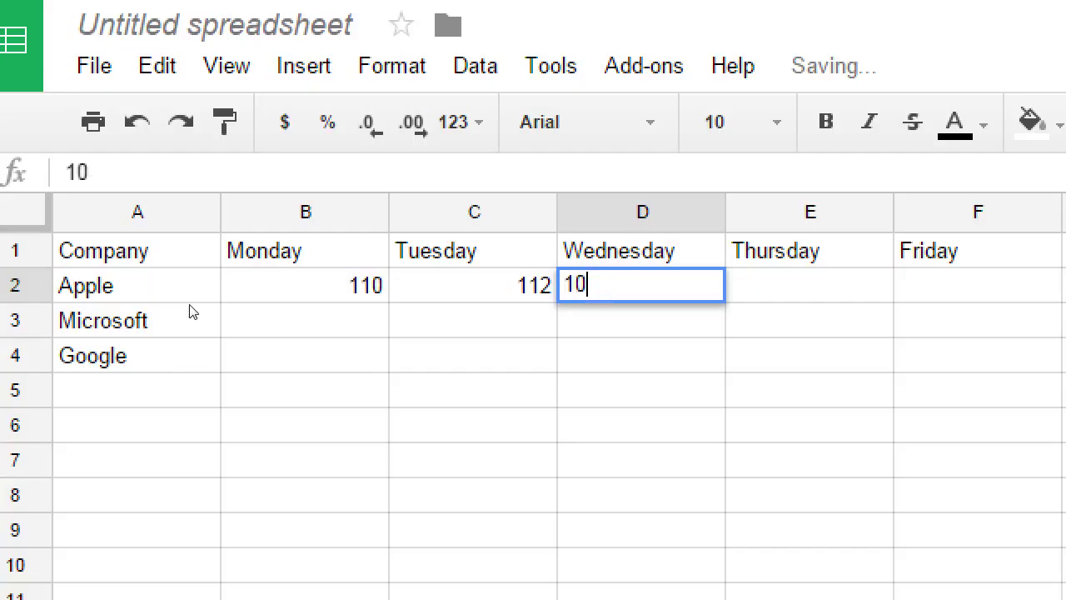
text(9)
key(Tab)
Enter Microsoft's values 55, 59 and 62 for Monday to Wednesday in cells B3 to D3.
key(Left)
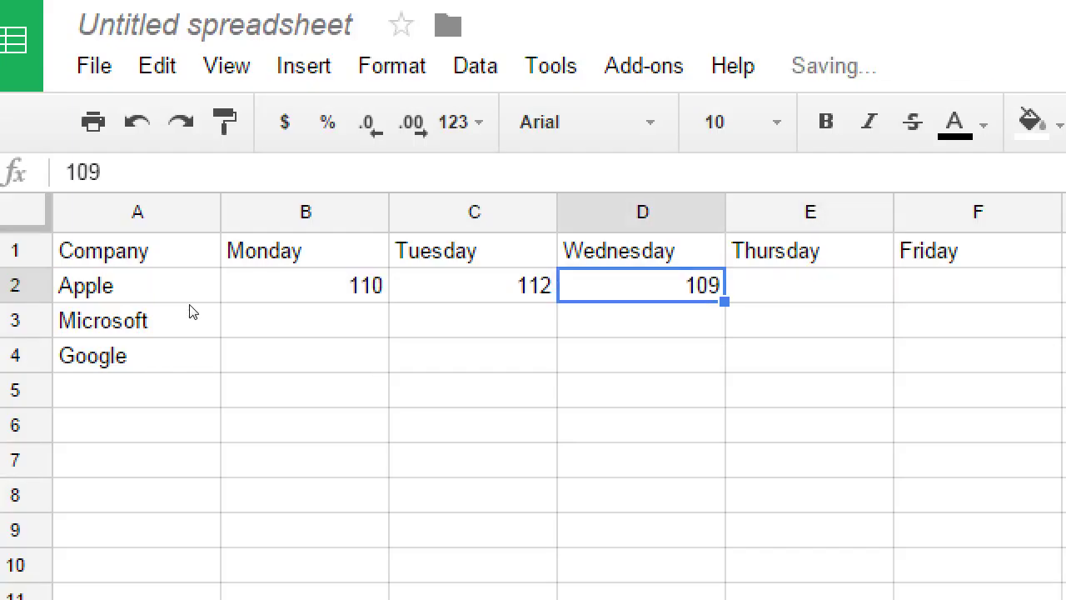
key(Down)
key(Left)
key(Left)
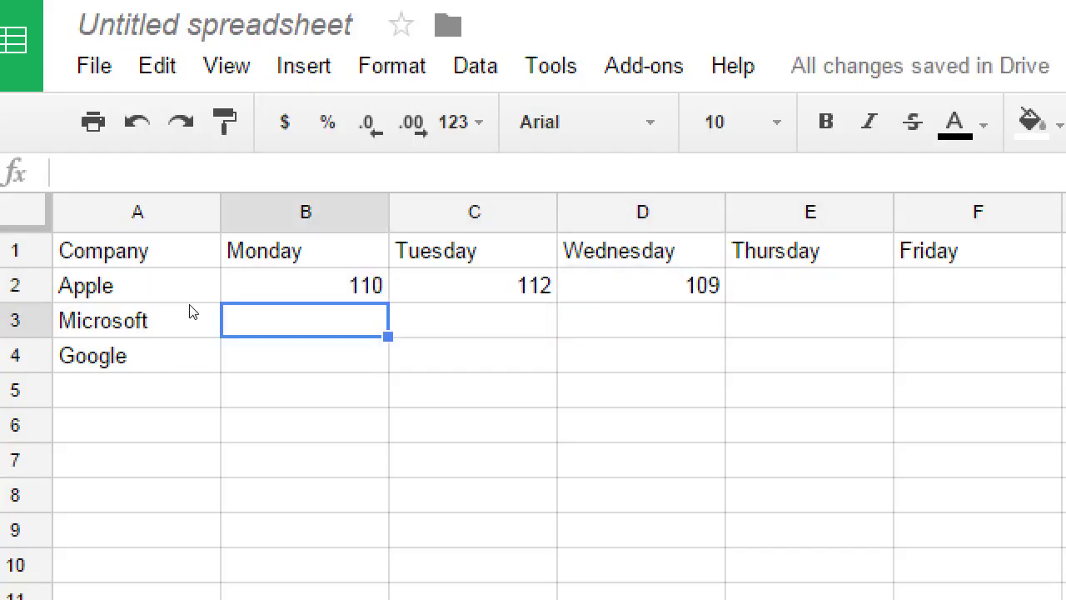
text(55)
key(Tab)
text(59)
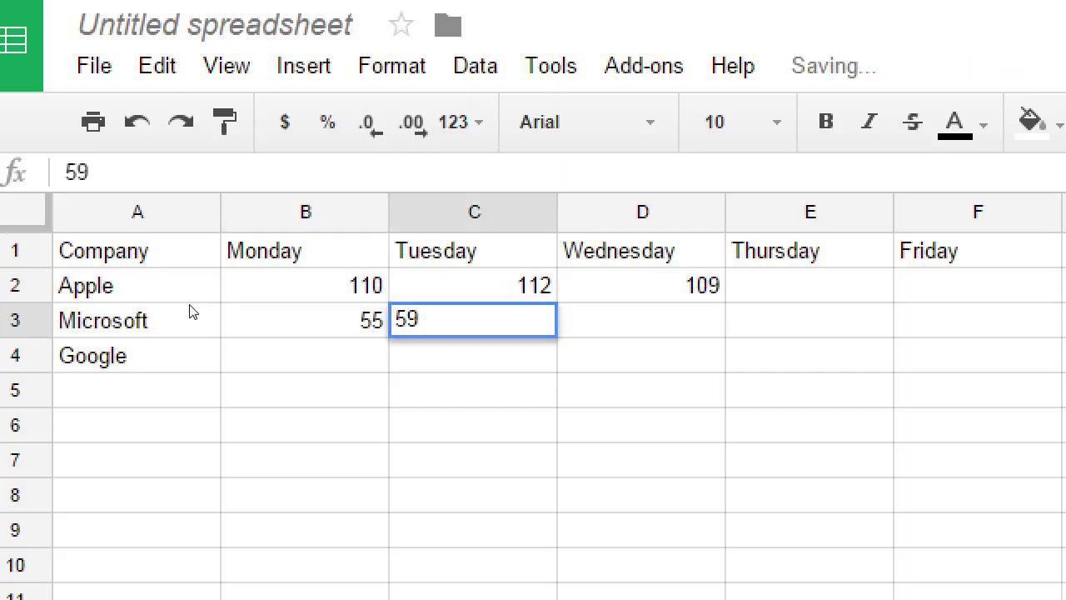
key(Tab)
text(62)
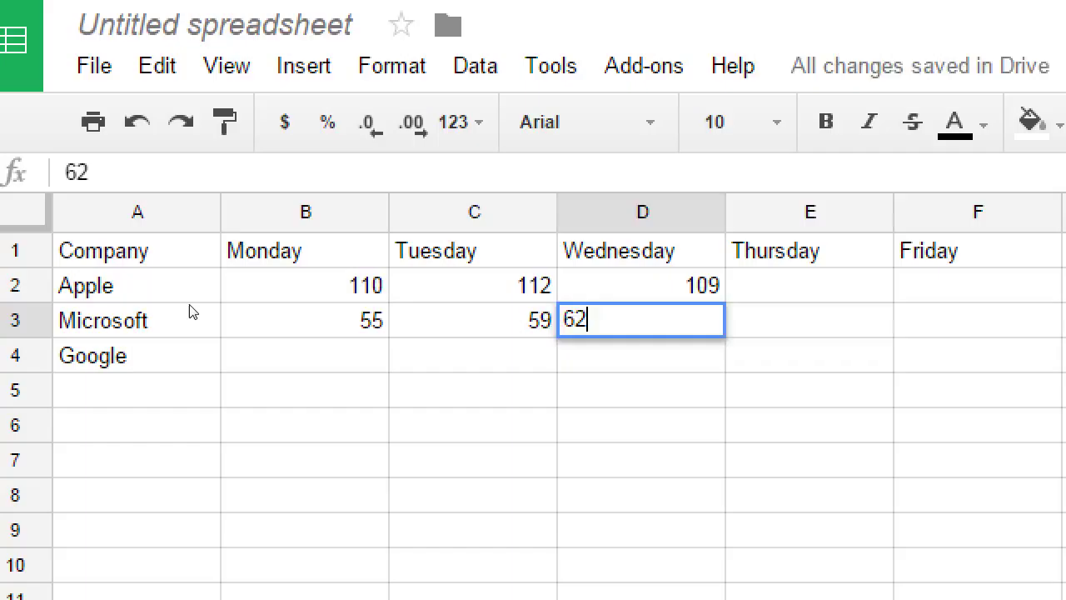
key(Tab)
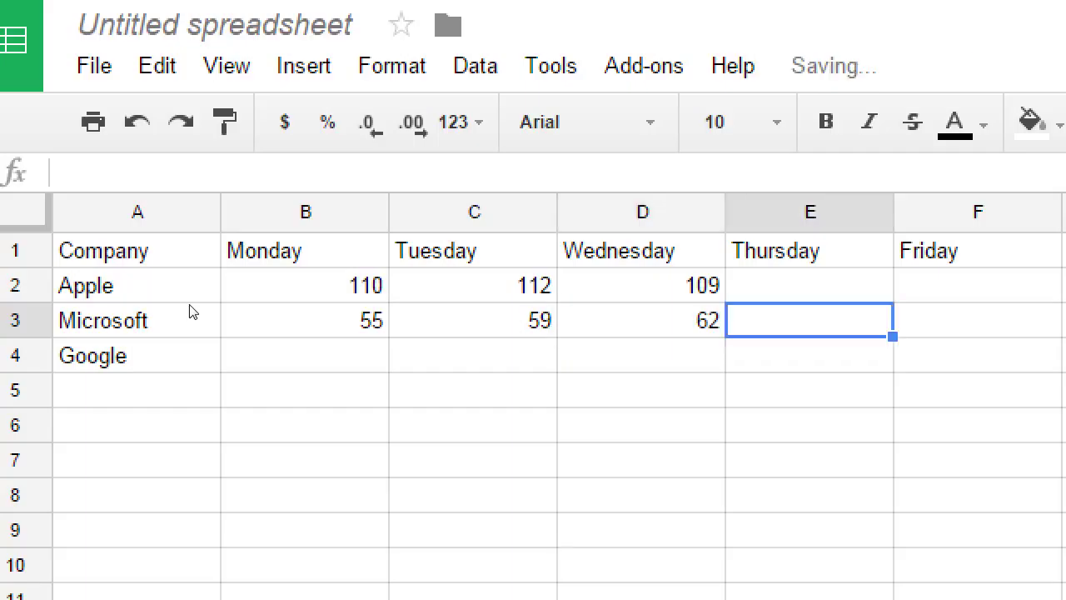
Enter Google's values 700, 705 and 711 for Monday to Wednesday in cells B4 to D4.
key(Return)
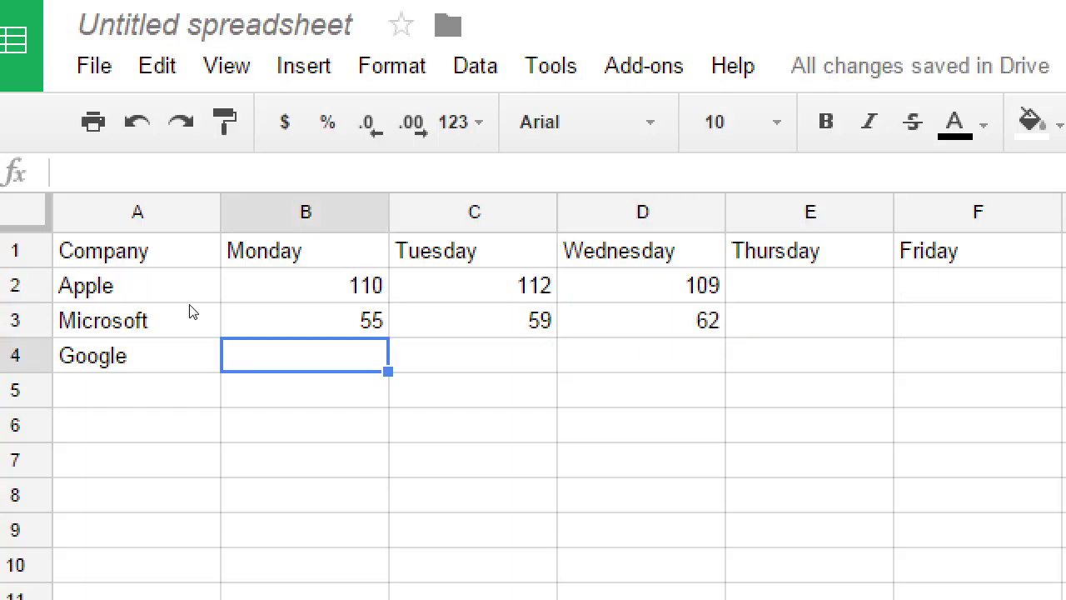
text(700)
key(Tab)
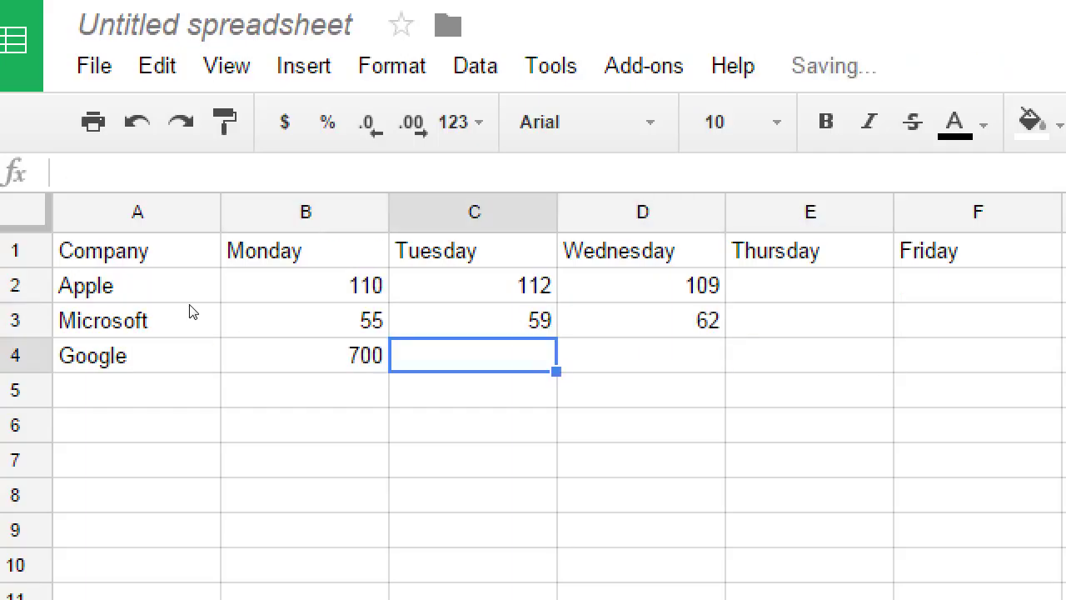
text(705)
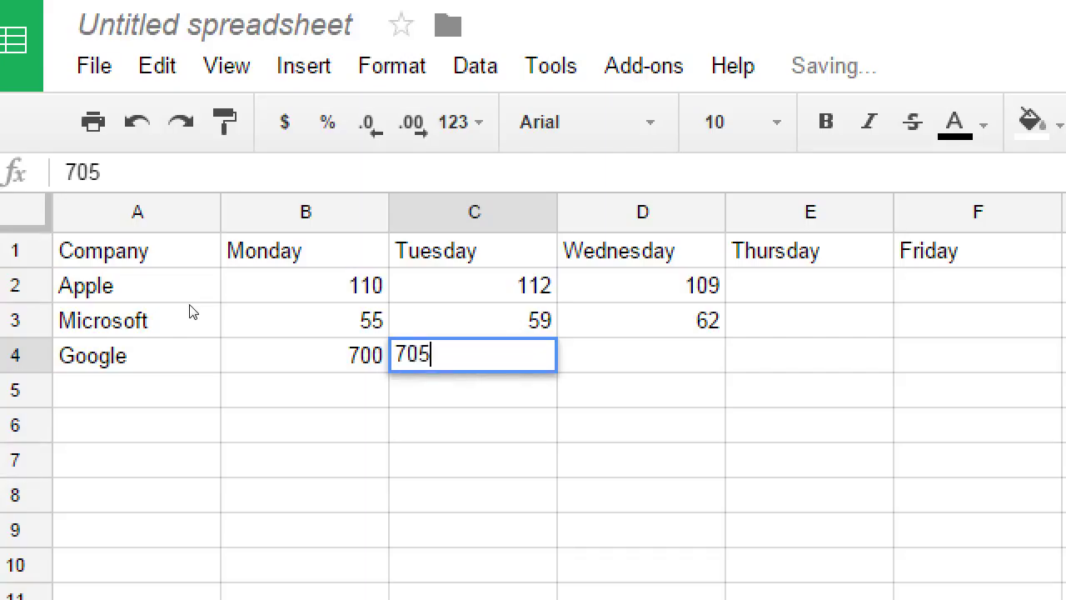
key(Tab)
text(711)
key(Tab)
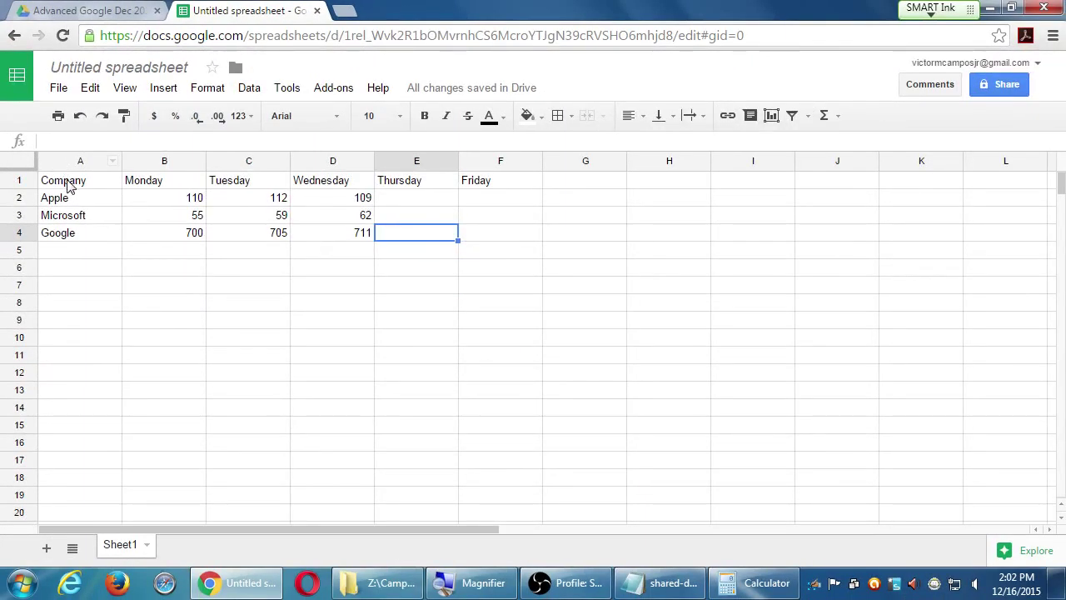
Insert the recommended column chart for range A1:F4 and move it below the data table.
drag(70, 183, 479, 233)
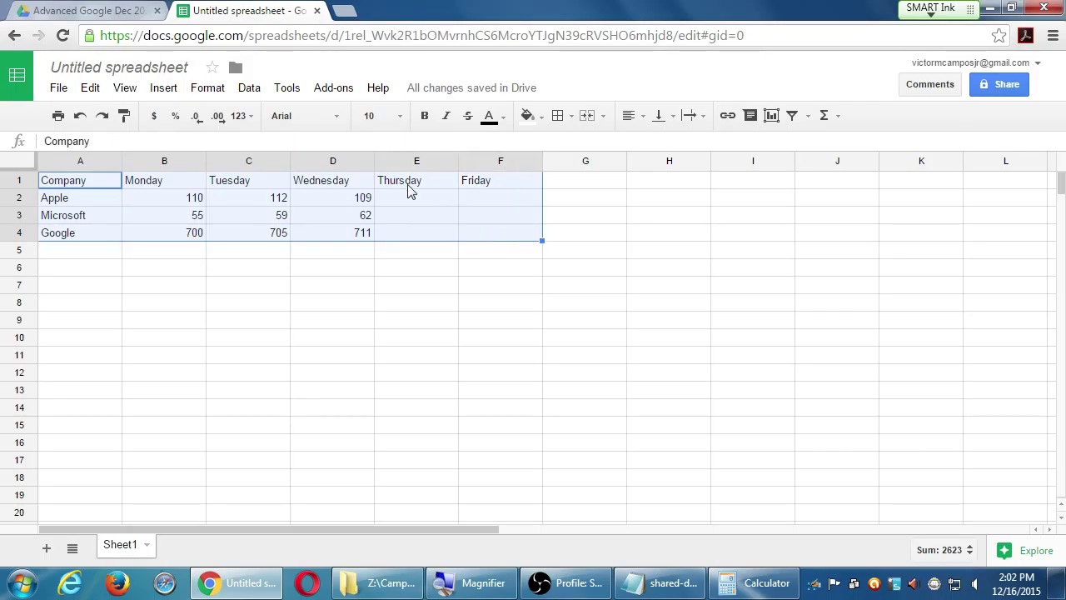
click(165, 90)
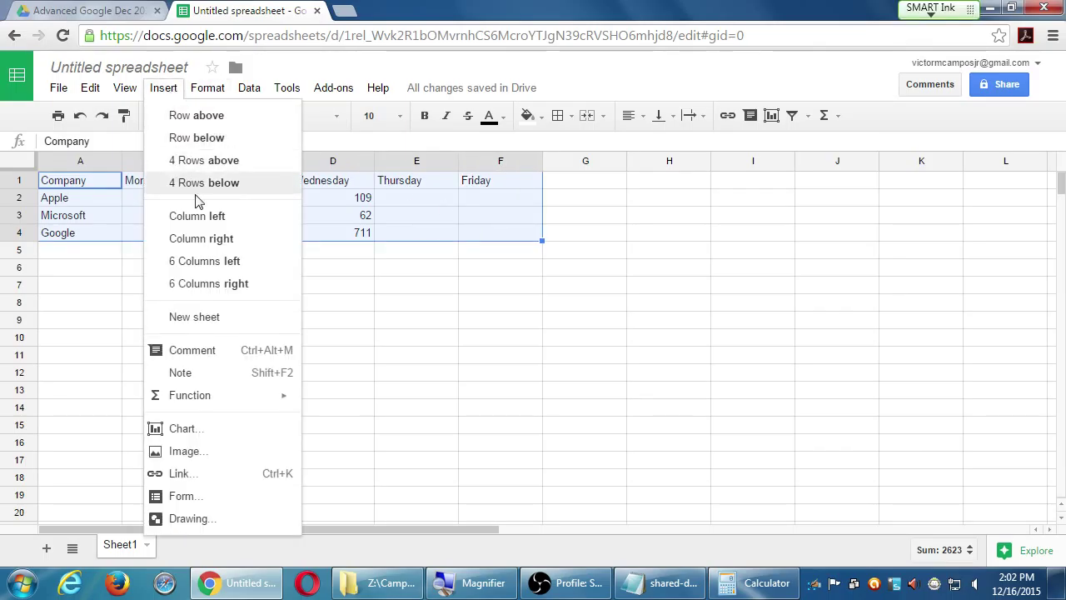
click(199, 432)
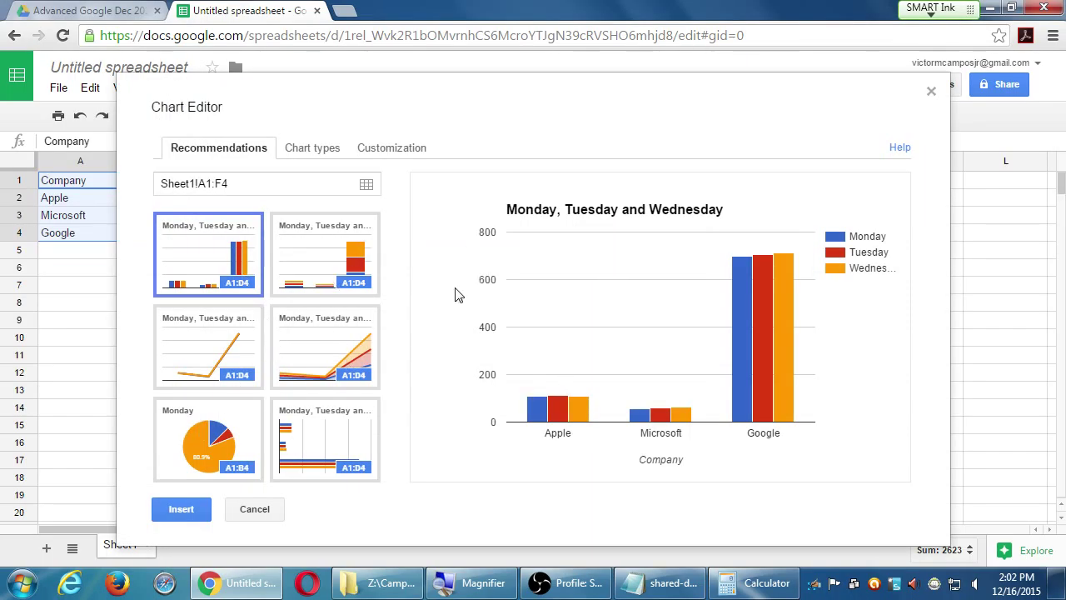
click(322, 151)
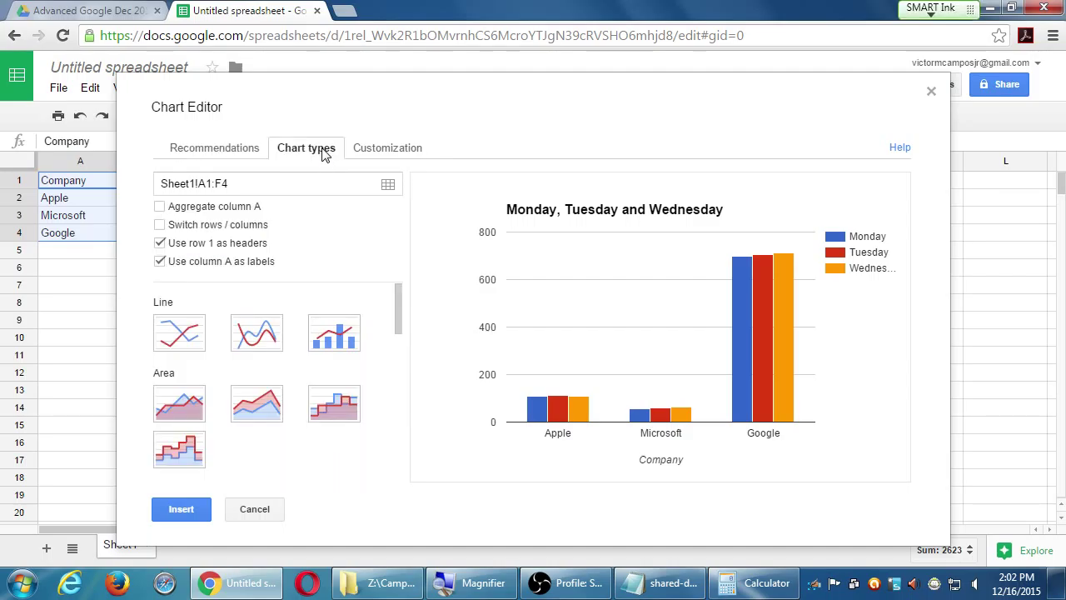
click(217, 150)
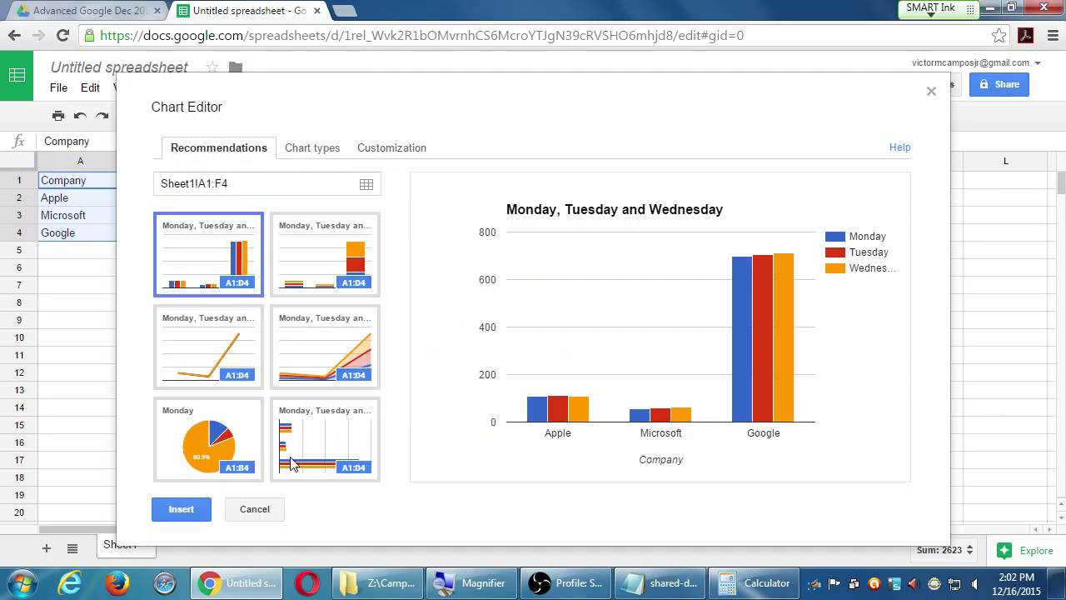
click(181, 509)
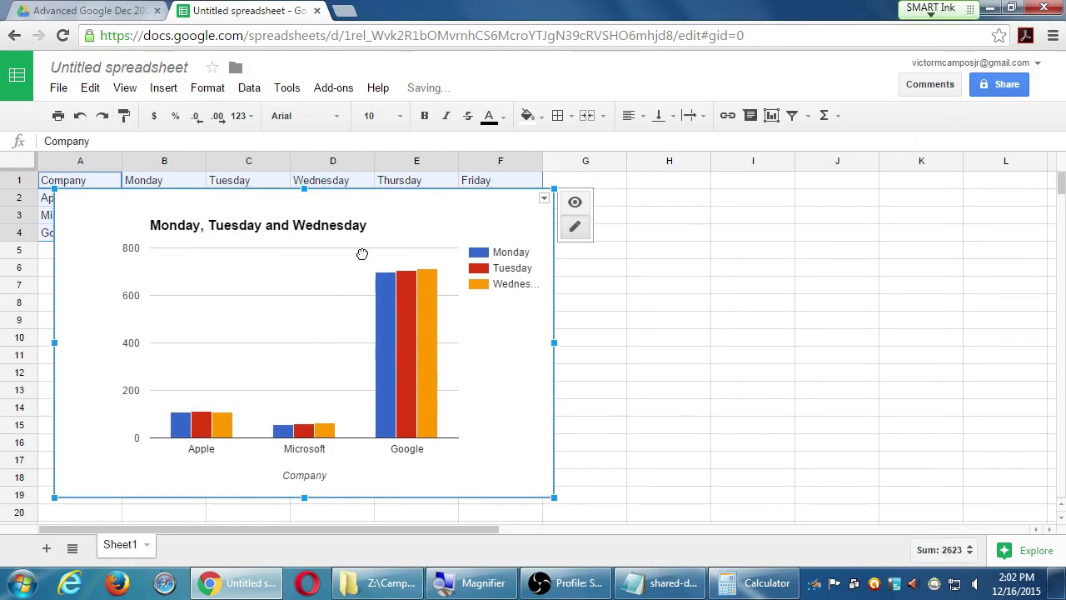
drag(362, 254, 358, 305)
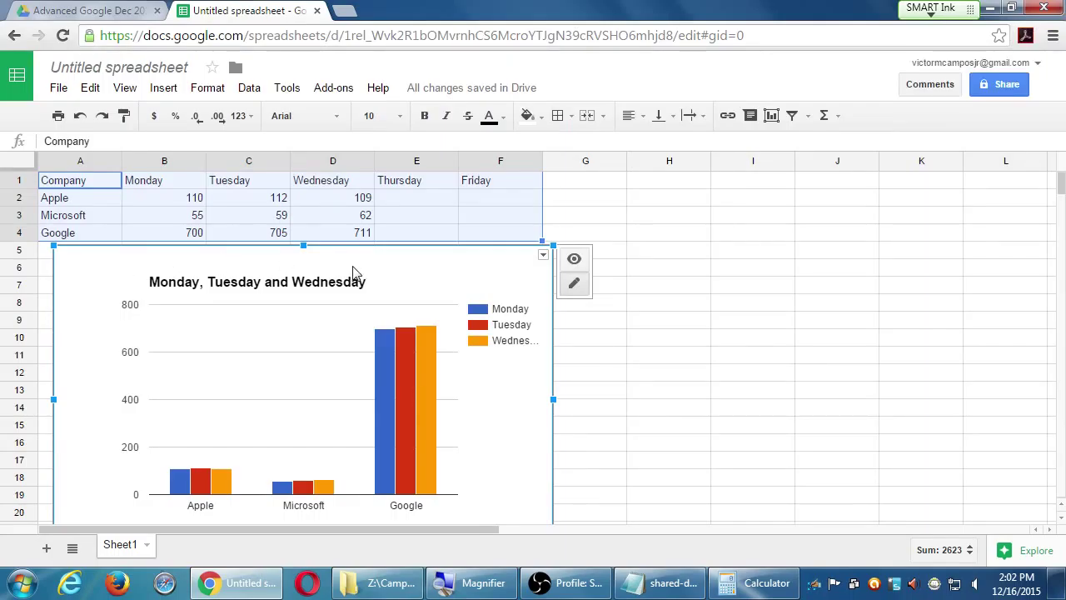
Delete the column chart placed below the table.
key(ctrl+z)
key(Delete)
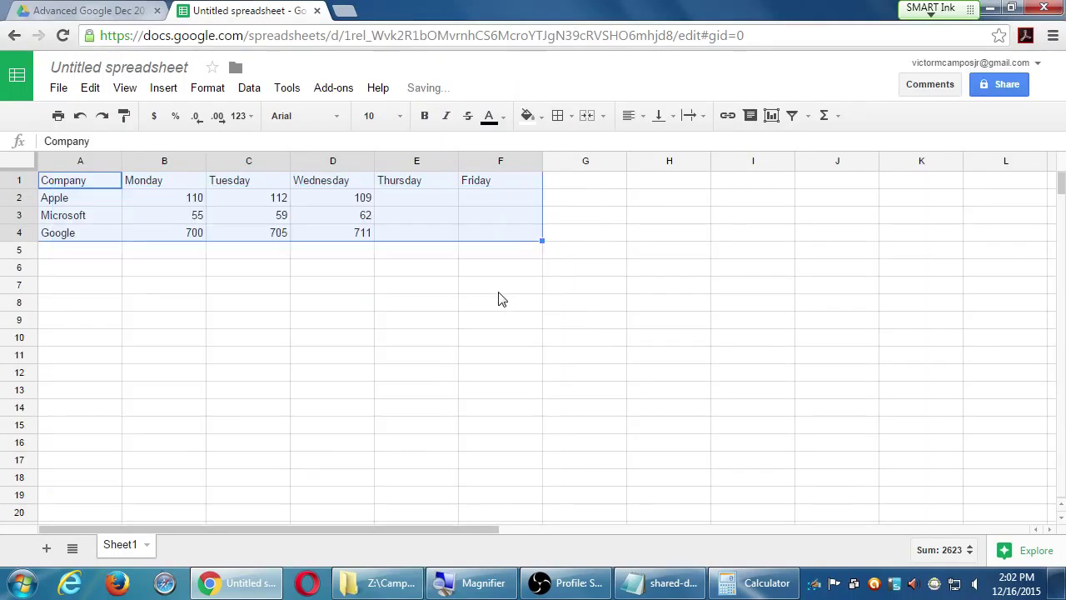
click(287, 324)
Insert the recommended column chart for range A1:F4 again and place it beside the Monday to Wednesday values.
drag(66, 184, 491, 240)
click(158, 90)
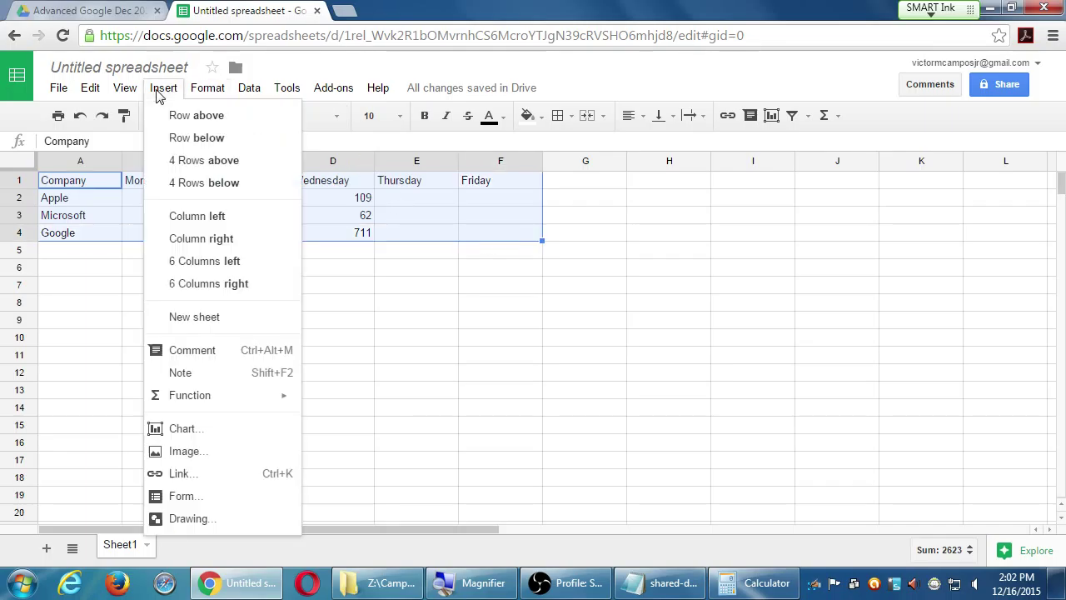
click(182, 428)
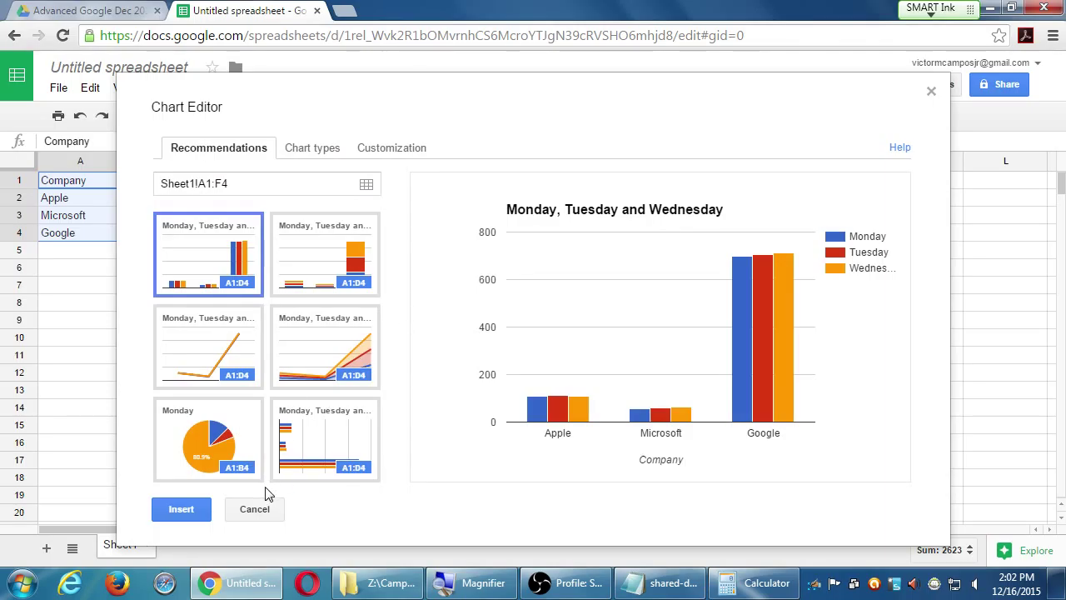
click(210, 511)
drag(255, 240, 601, 253)
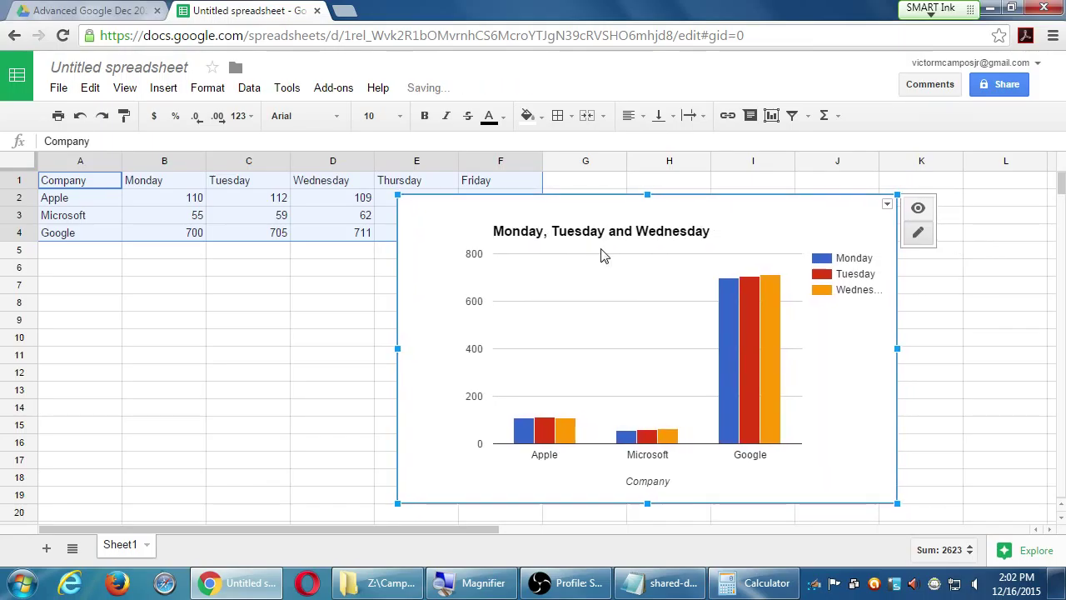
click(331, 379)
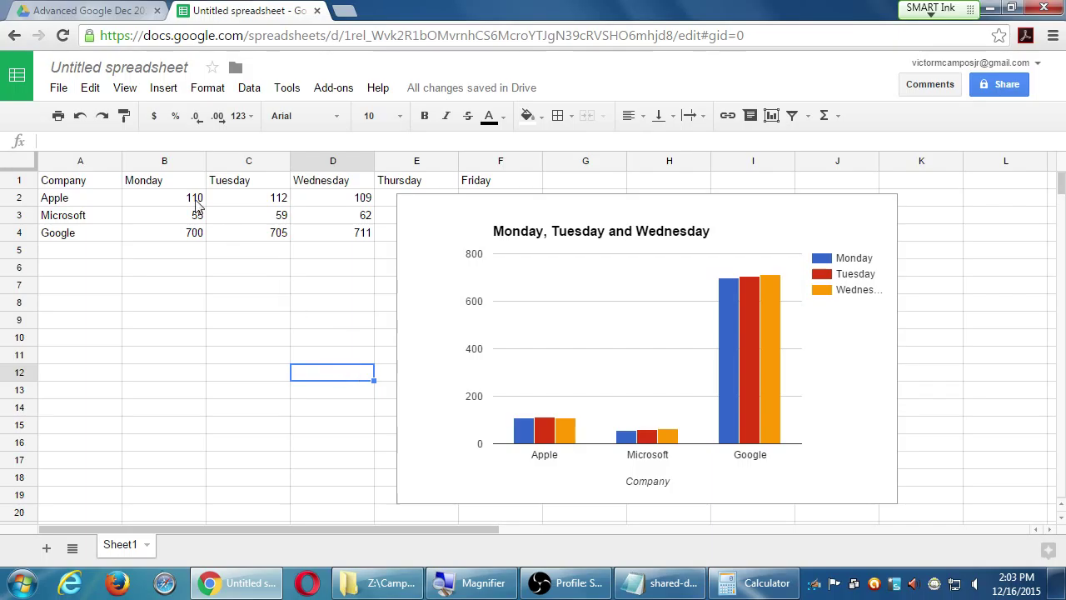
Rename the spreadsheet as Company Stocks.
click(152, 71)
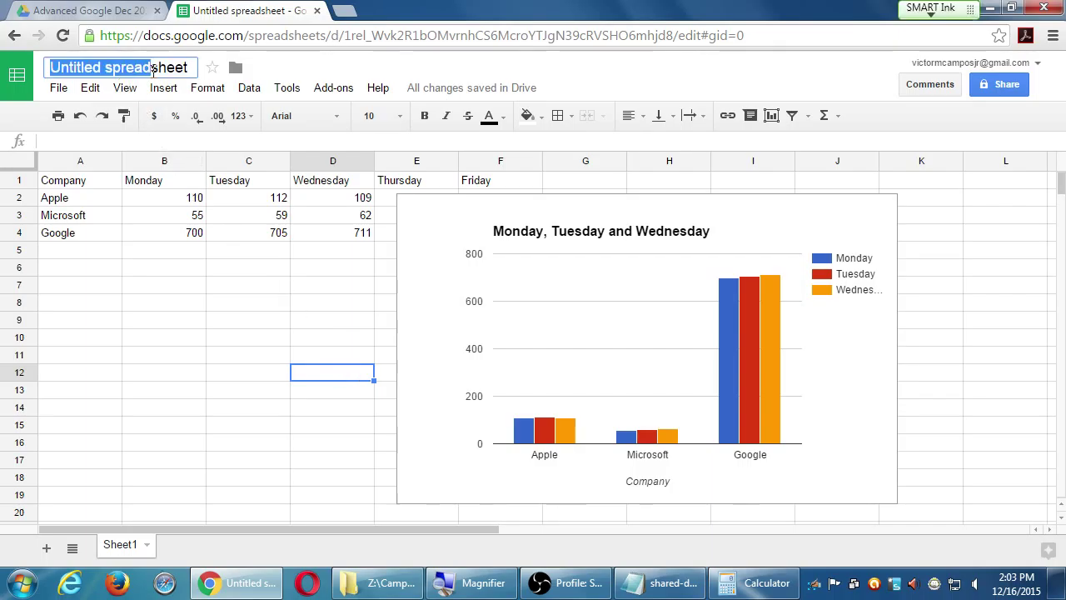
key(super+plus)
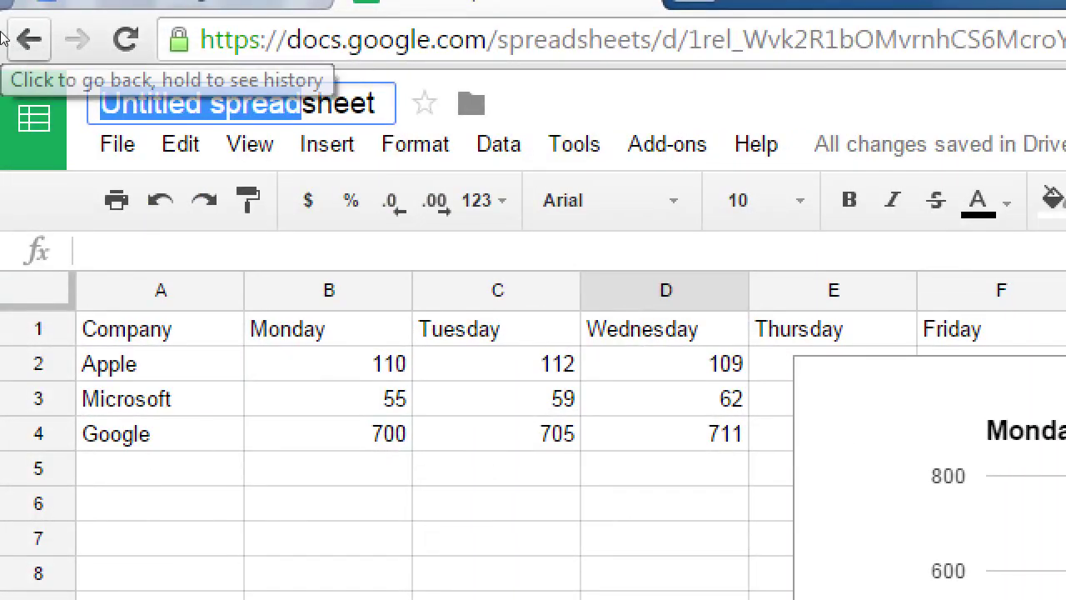
text(c)
key(BackSpace)
text(C)
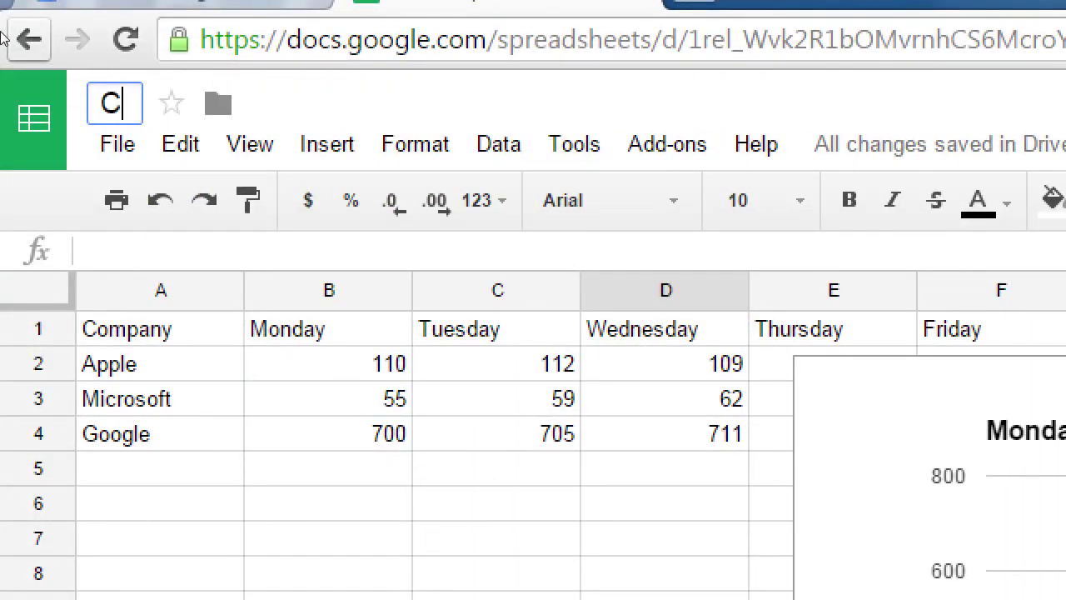
text(ompany Stocks)
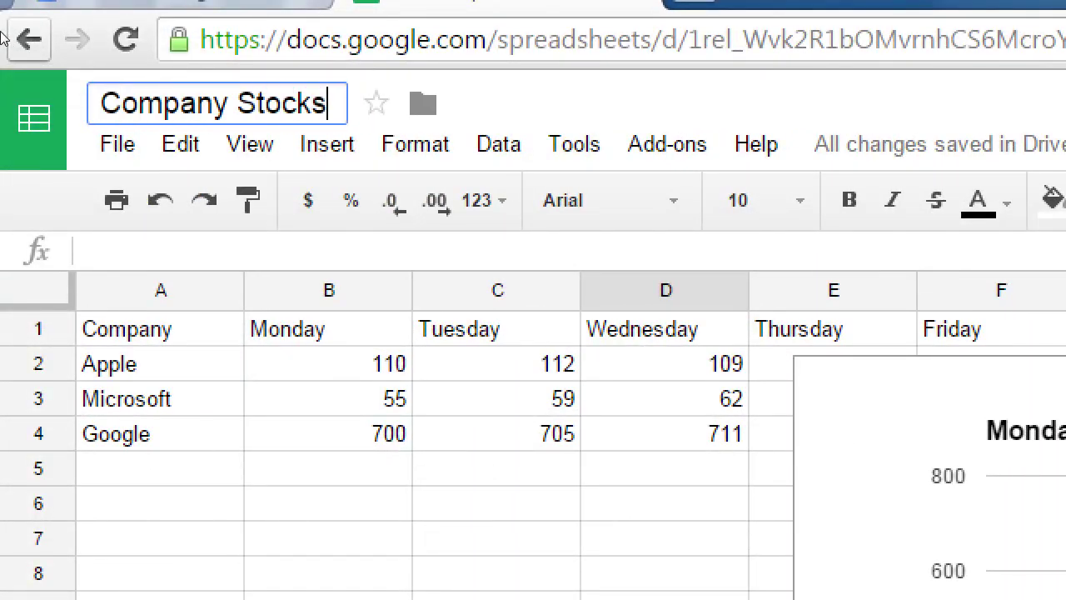
key(Return)
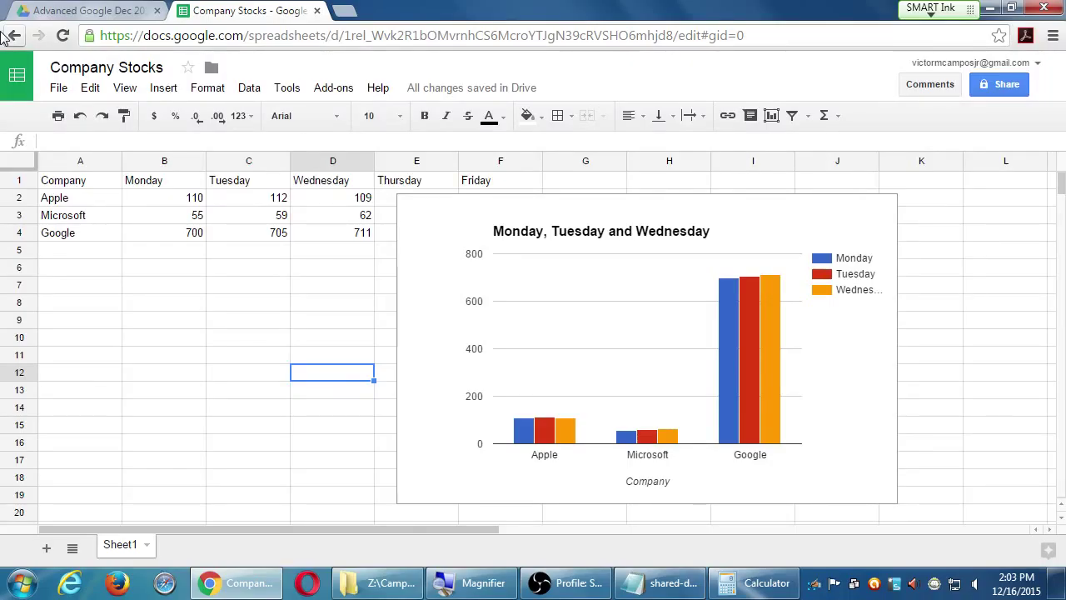
View the spreadsheet's revision history and return to editing.
click(60, 90)
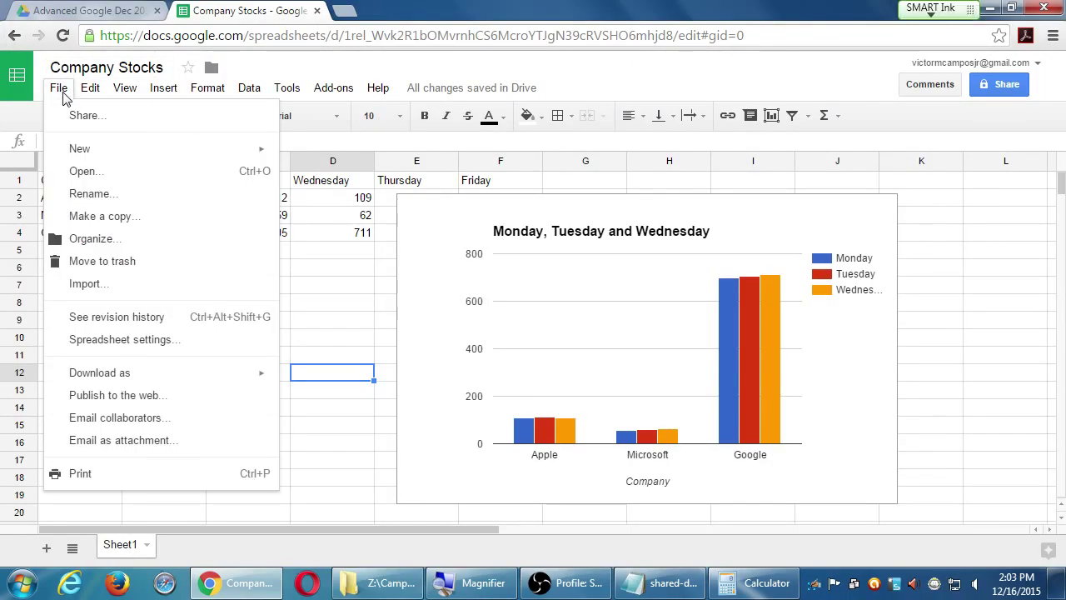
click(146, 324)
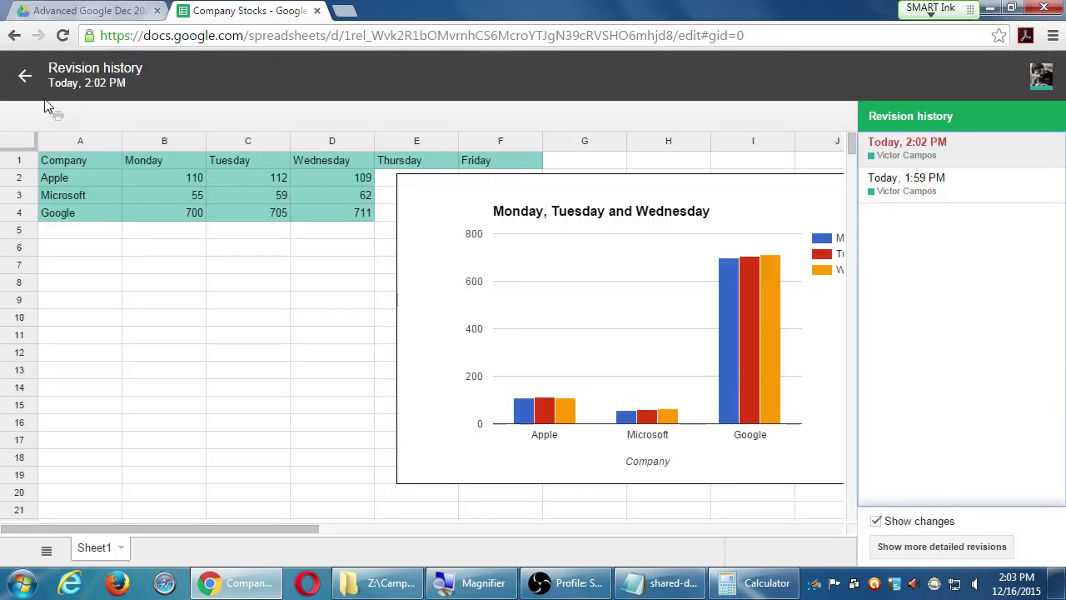
click(26, 79)
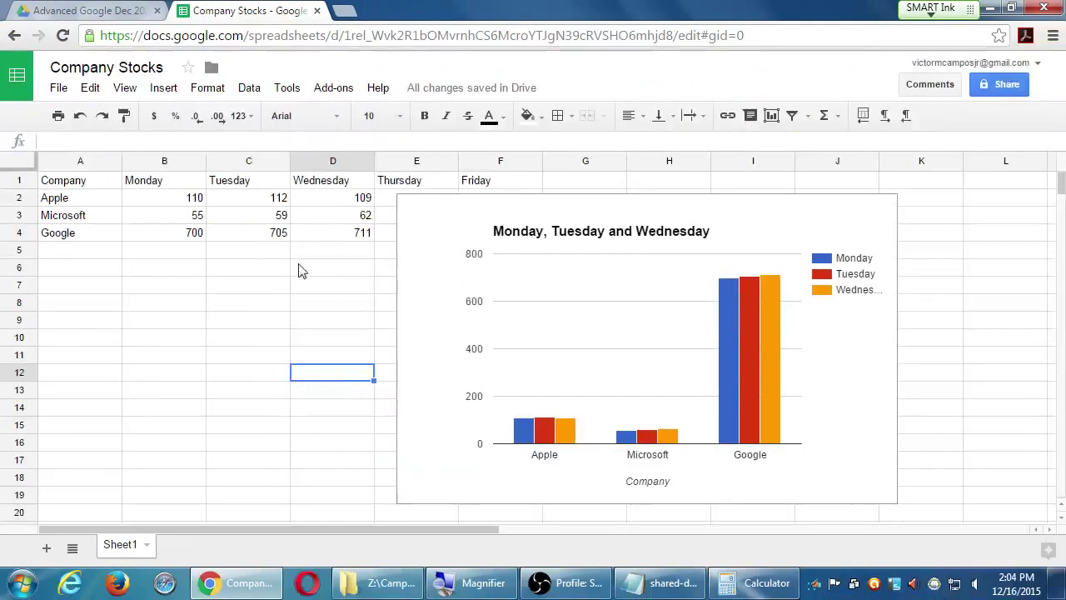
Visit the Sheets home screen, return to the Company Stocks spreadsheet and dismiss the Insights tip.
click(34, 13)
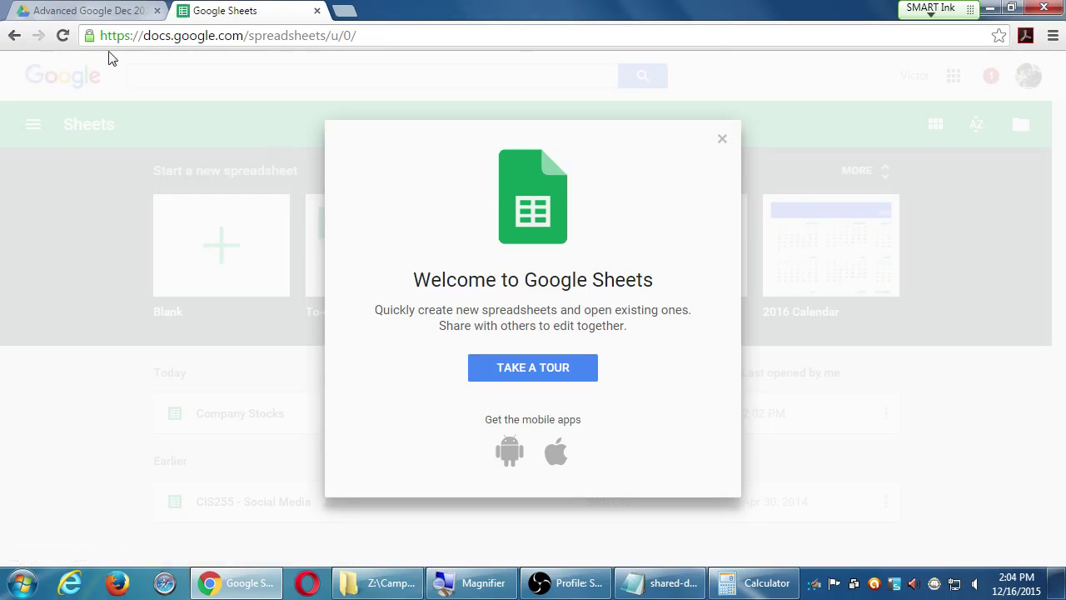
click(13, 37)
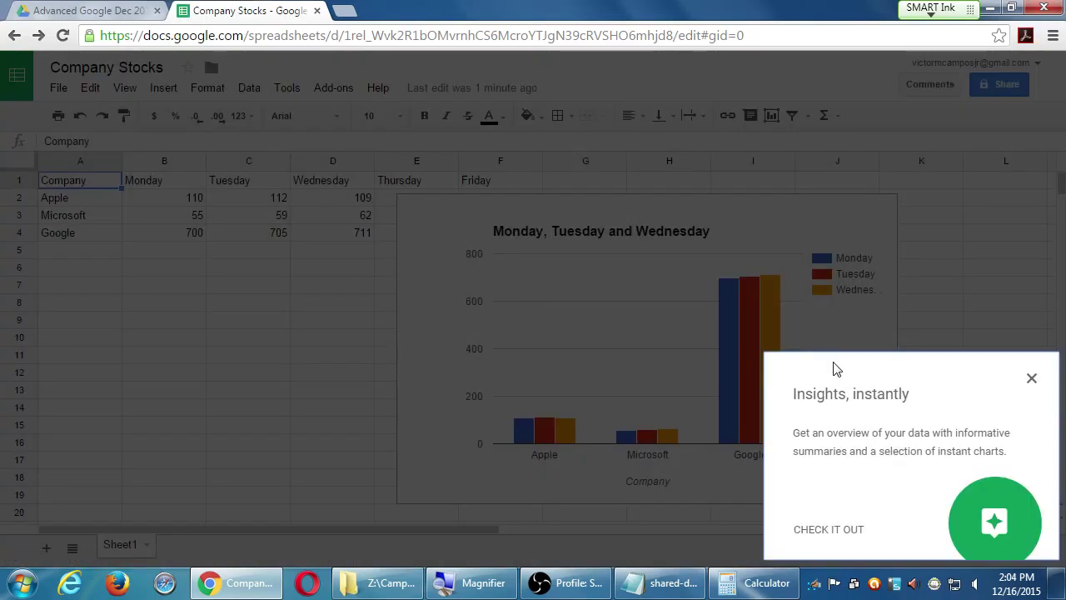
click(1031, 378)
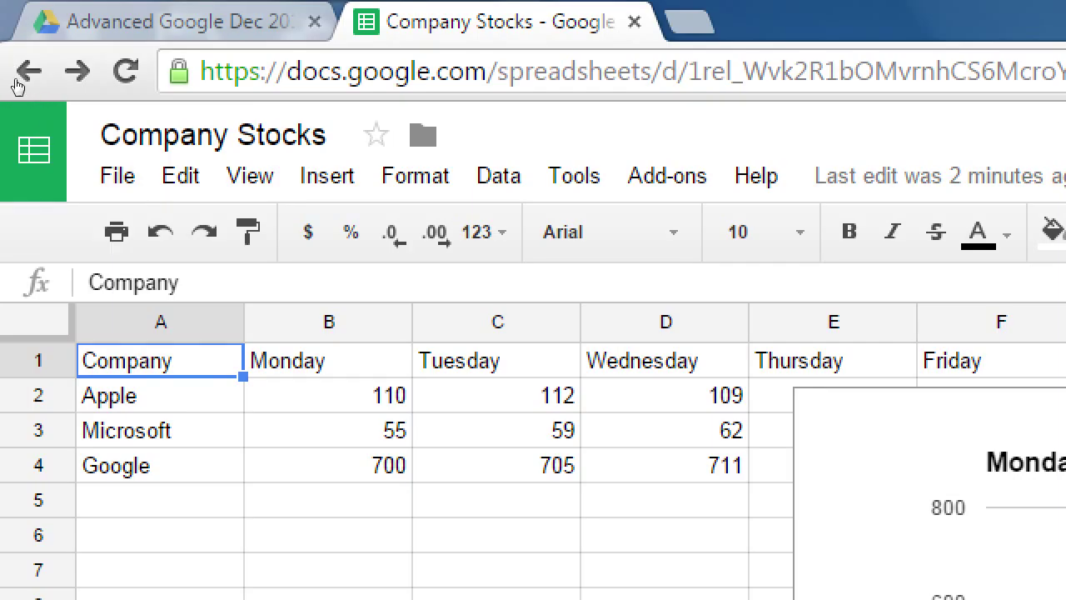
Create a spreadsheet from the 2016 Calendar template on the Sheets home screen and dismiss the return-home tip.
key(F5)
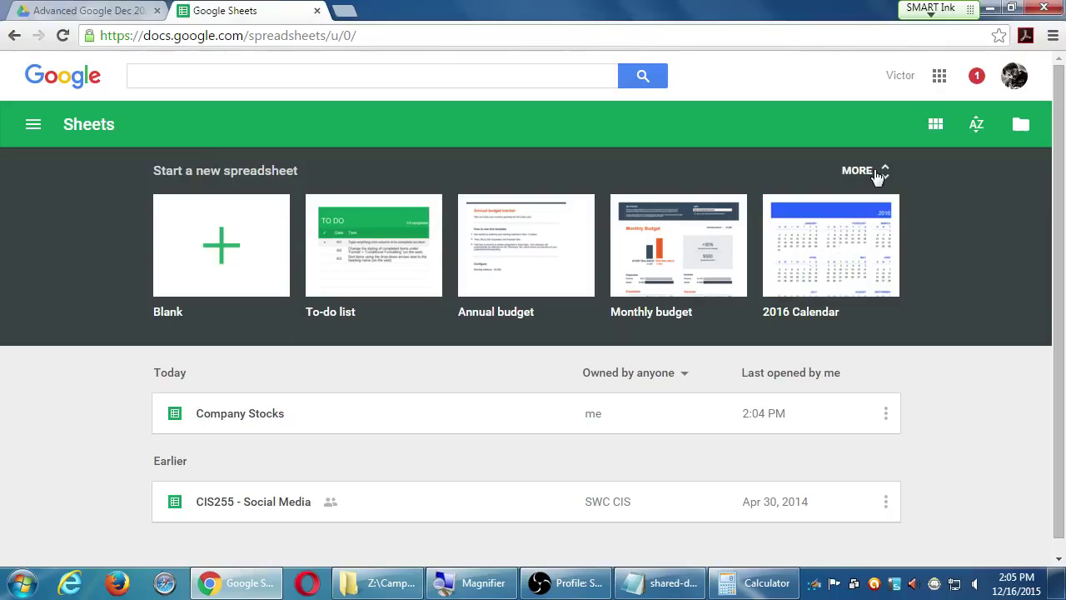
click(826, 270)
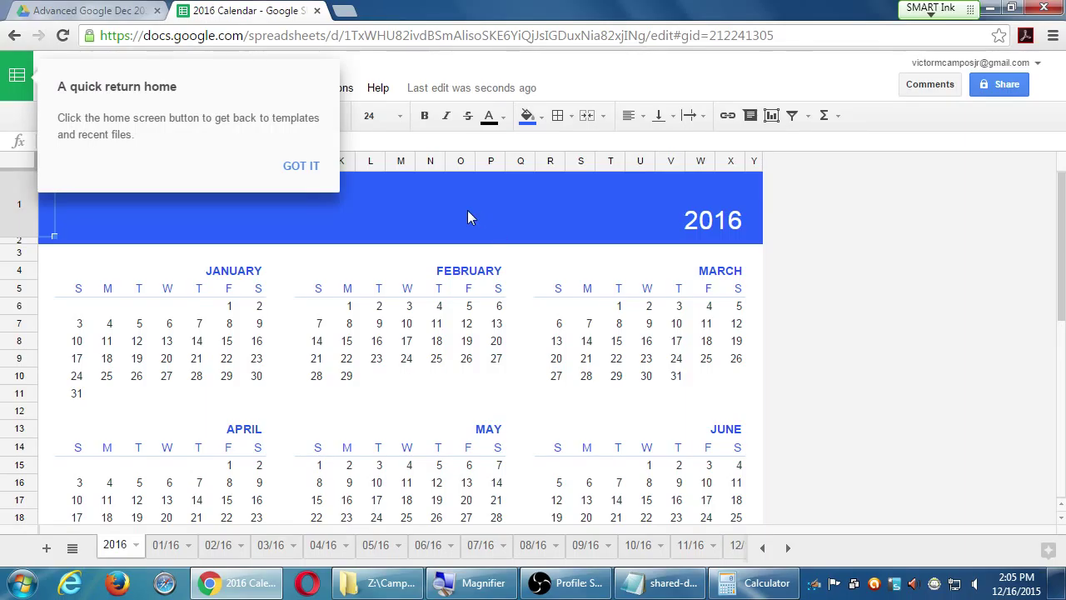
click(304, 169)
Mark May 13 on the 2016 calendar sheet with red text and a yellow fill.
scroll(375, 250, down, 7)
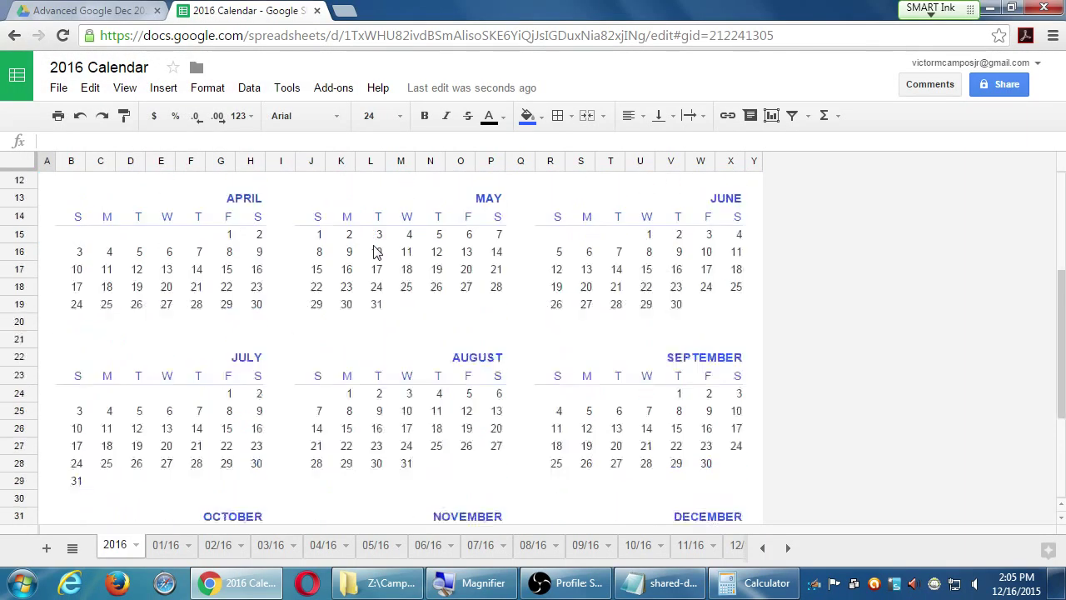
scroll(366, 271, up, 5)
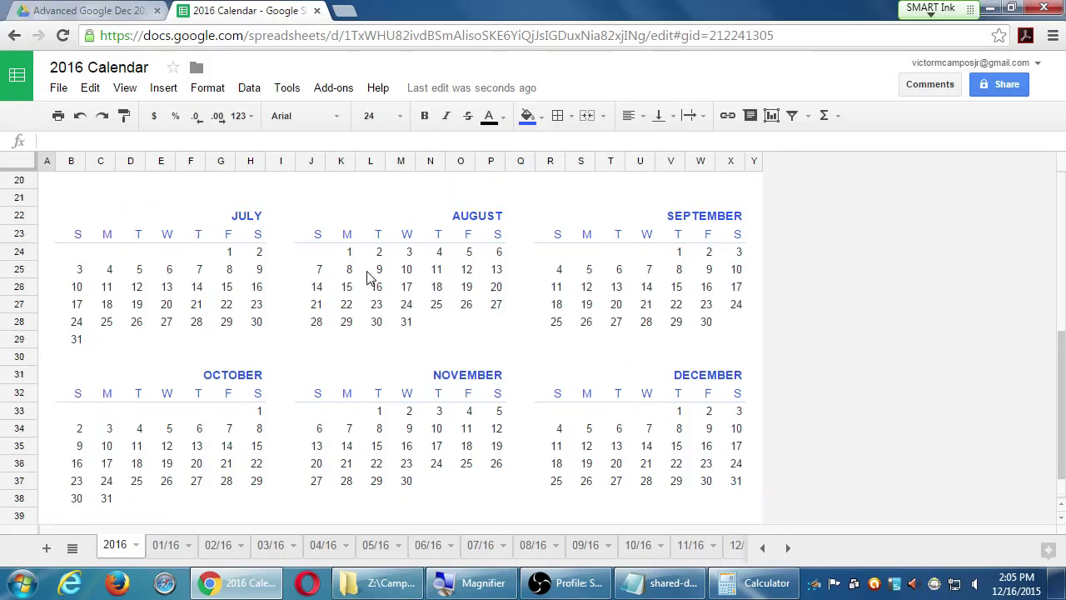
scroll(370, 277, down, 1)
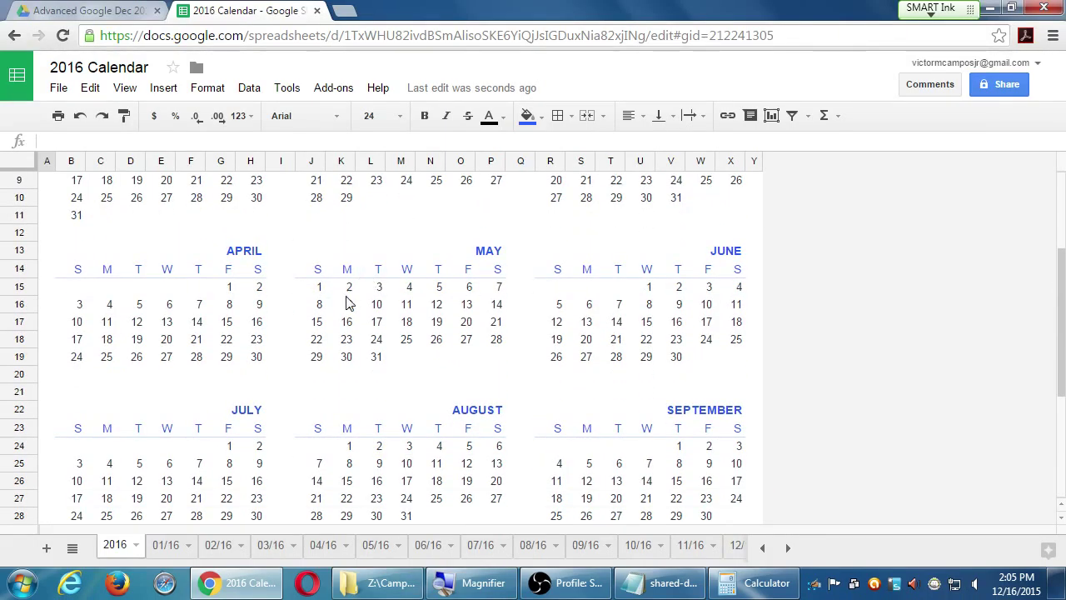
scroll(349, 304, up, 3)
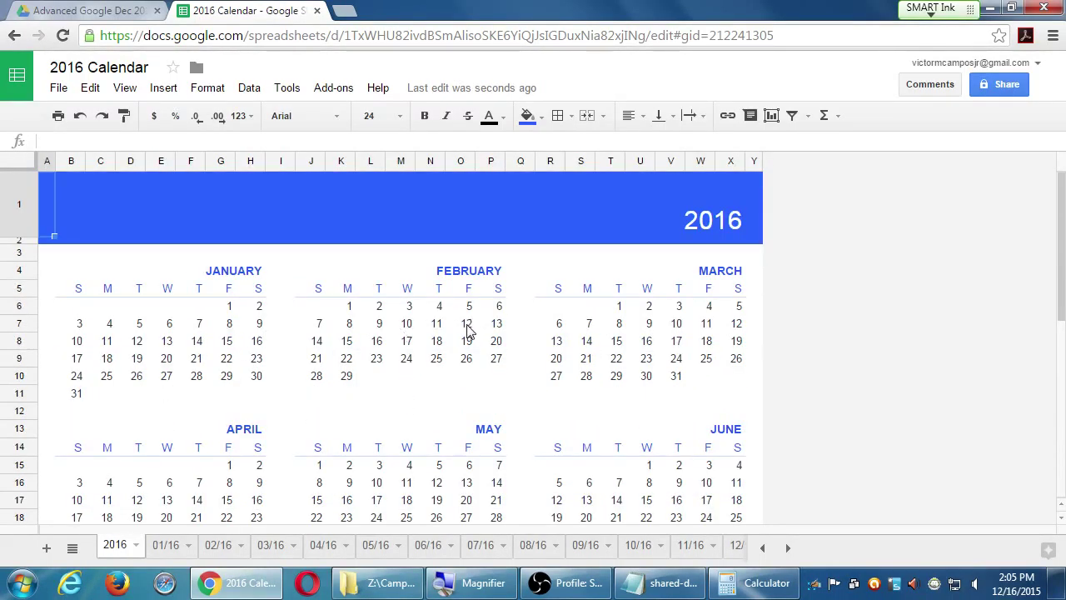
scroll(250, 516, down, 3)
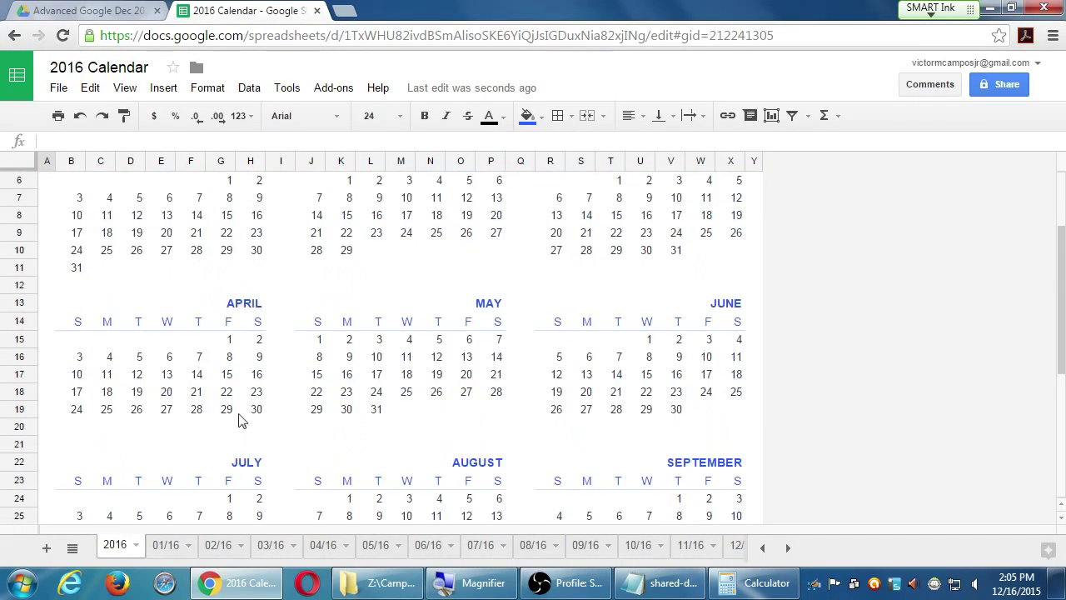
click(470, 363)
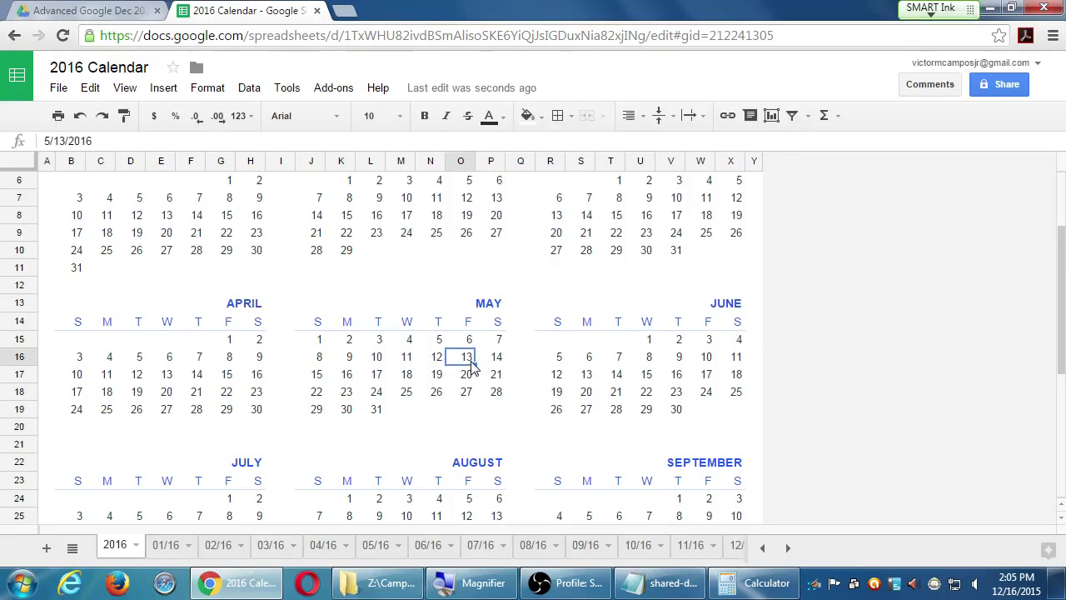
click(497, 122)
click(512, 188)
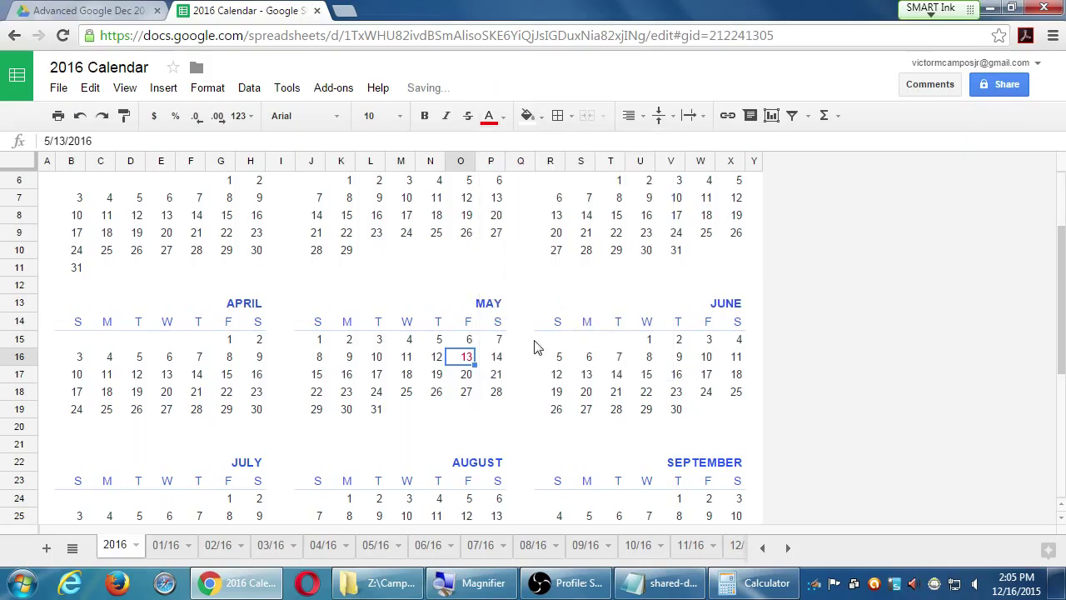
click(538, 121)
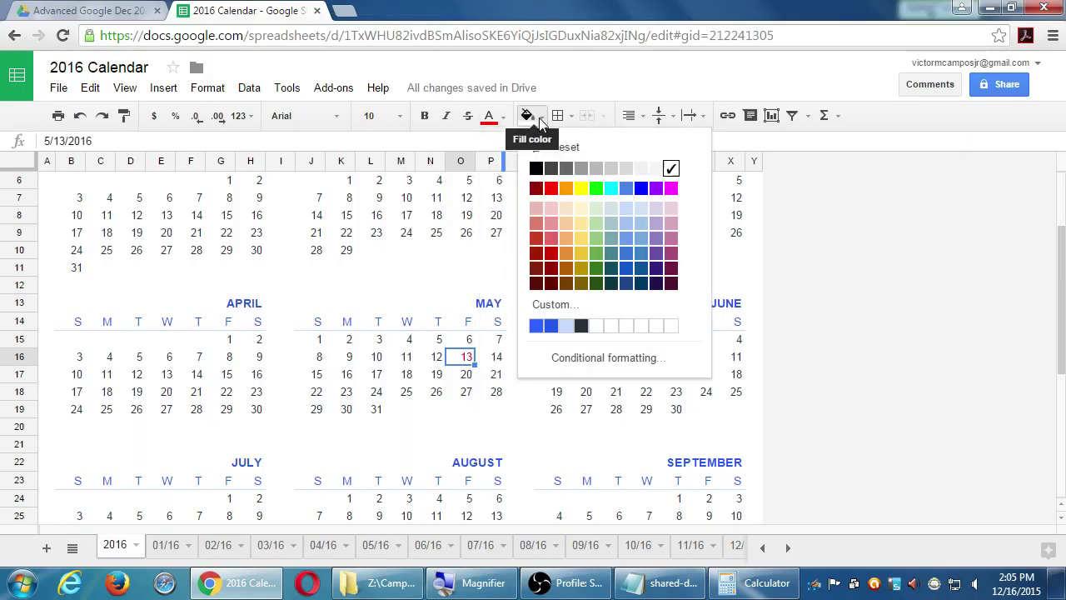
click(582, 192)
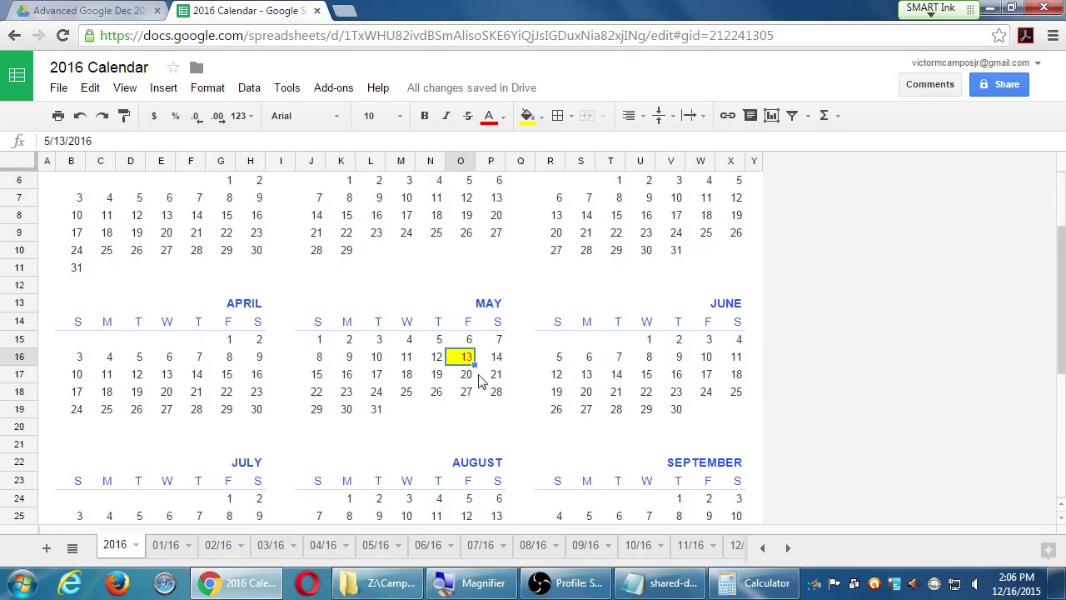
scroll(475, 377, down, 5)
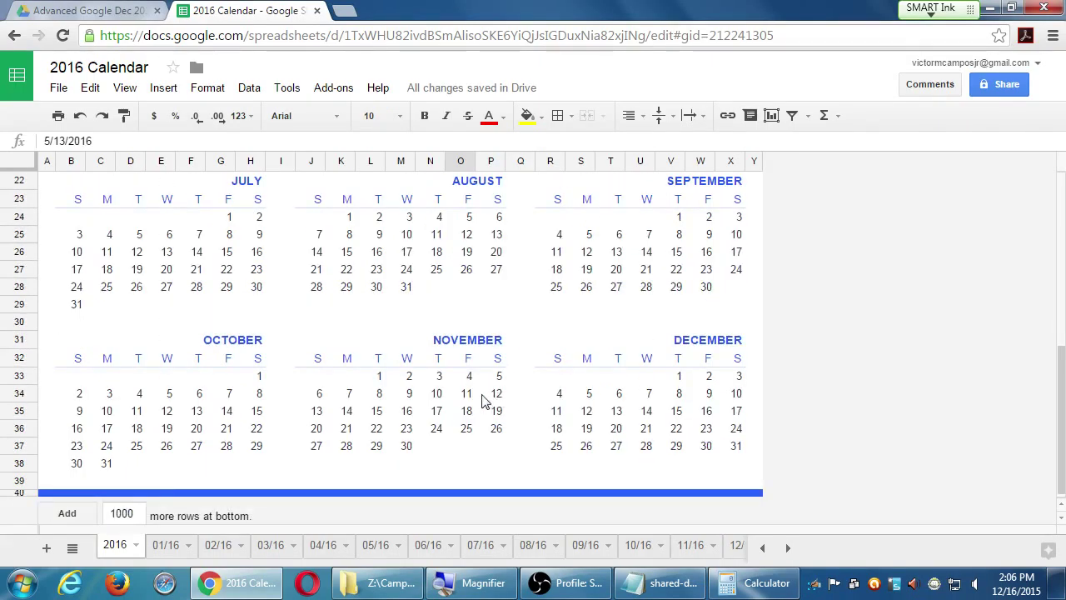
Mark January 1 on the 2016 calendar sheet with a cornflower blue fill and white text.
scroll(475, 433, up, 1)
scroll(479, 447, up, 5)
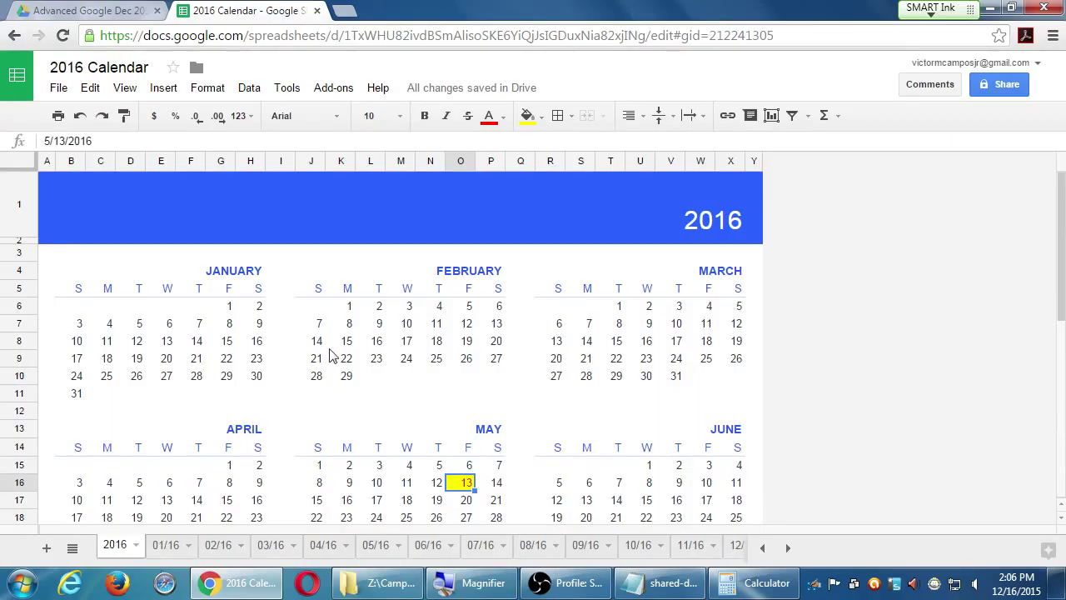
click(228, 308)
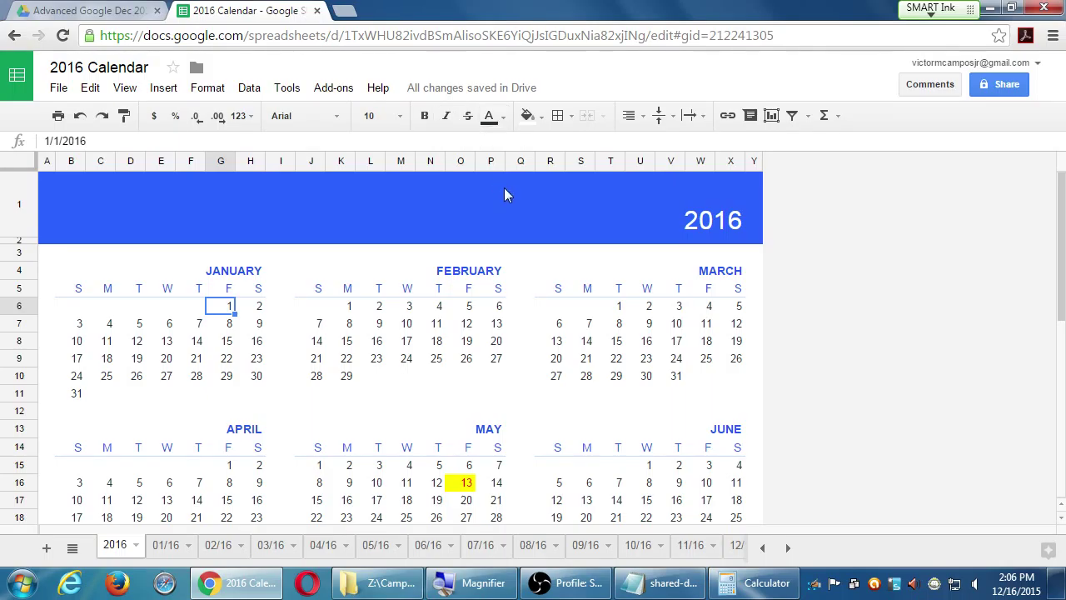
click(527, 119)
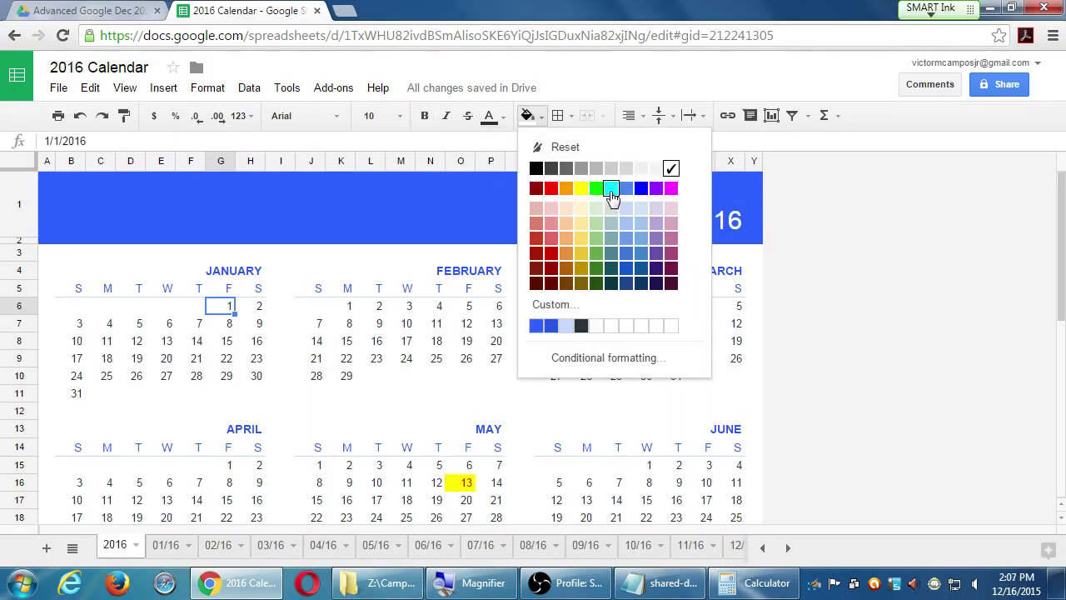
click(625, 188)
click(502, 121)
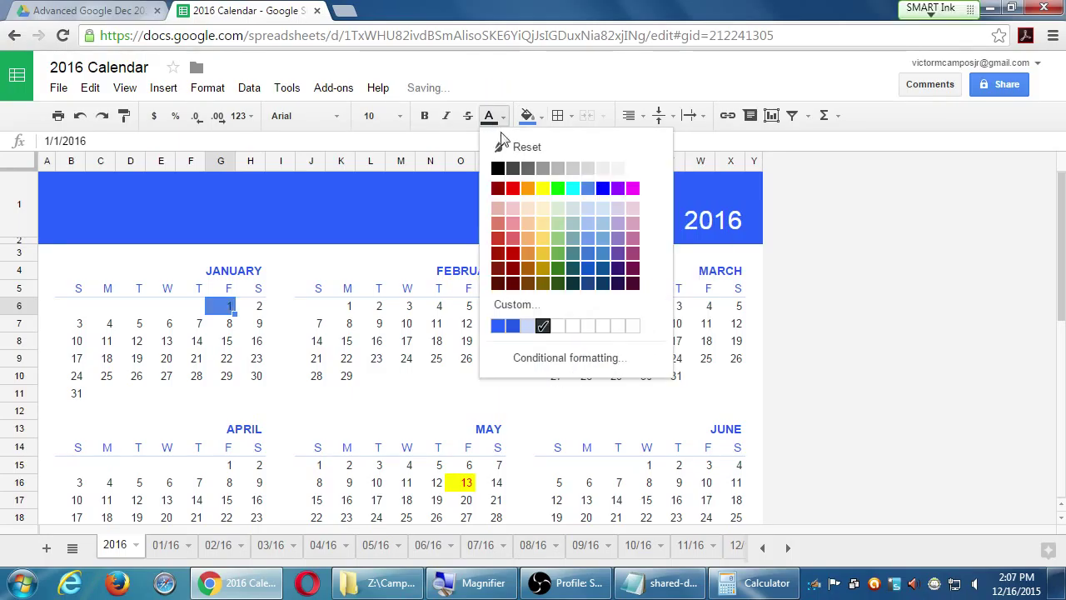
click(632, 168)
click(281, 325)
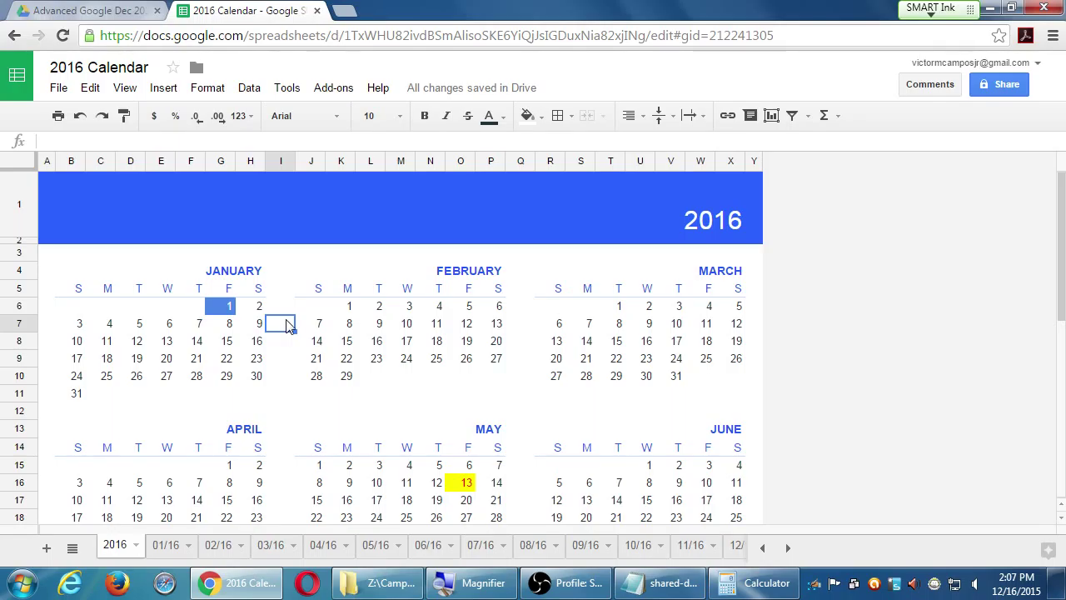
Insert a note reading "My birthday!" on the February 1 date of the calendar.
click(349, 305)
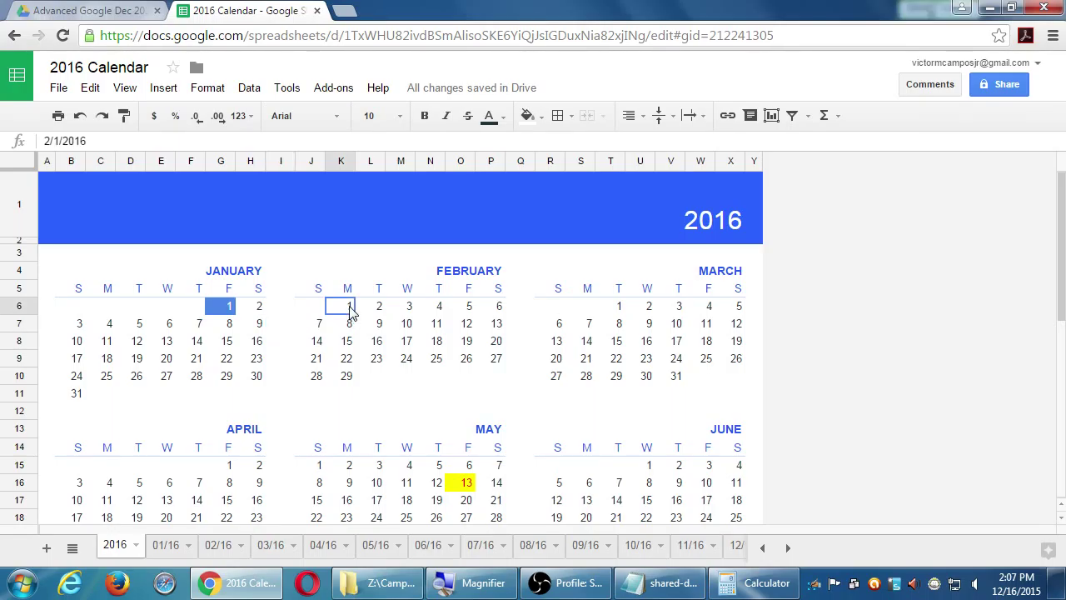
right_click(349, 307)
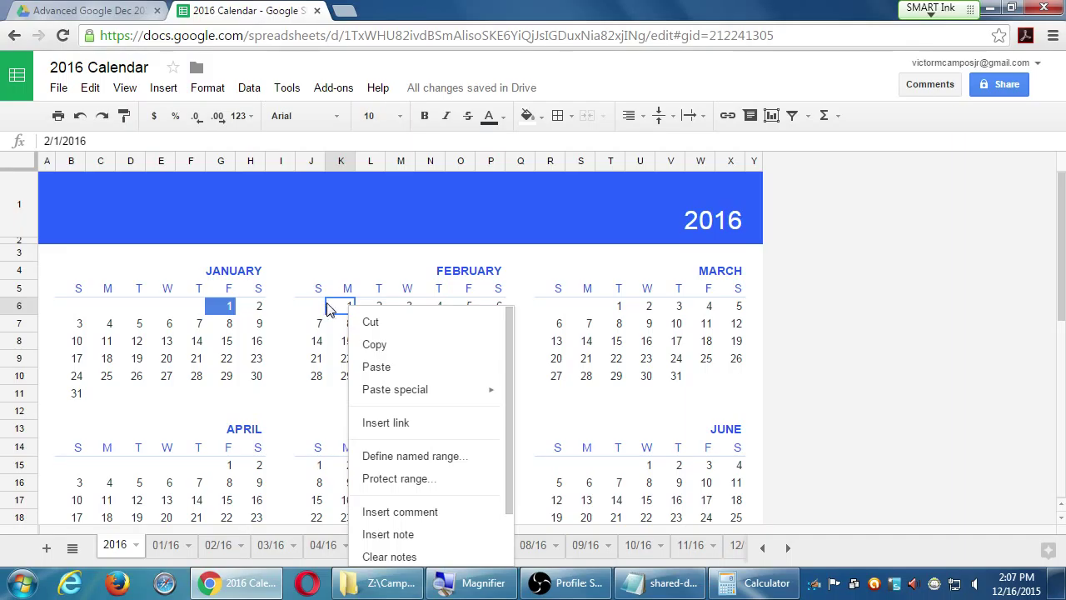
right_click(337, 310)
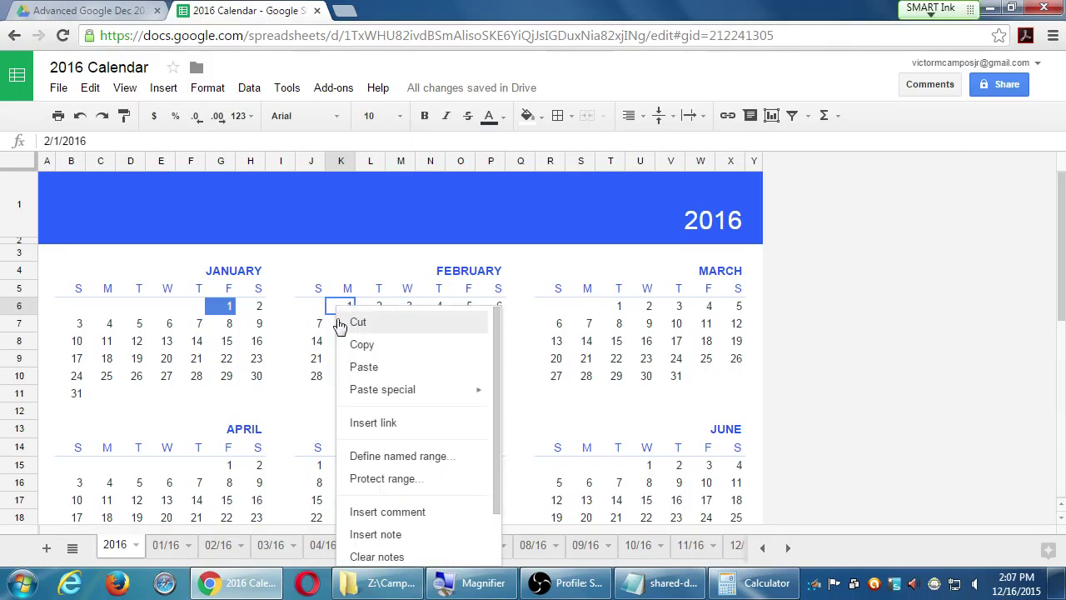
click(411, 534)
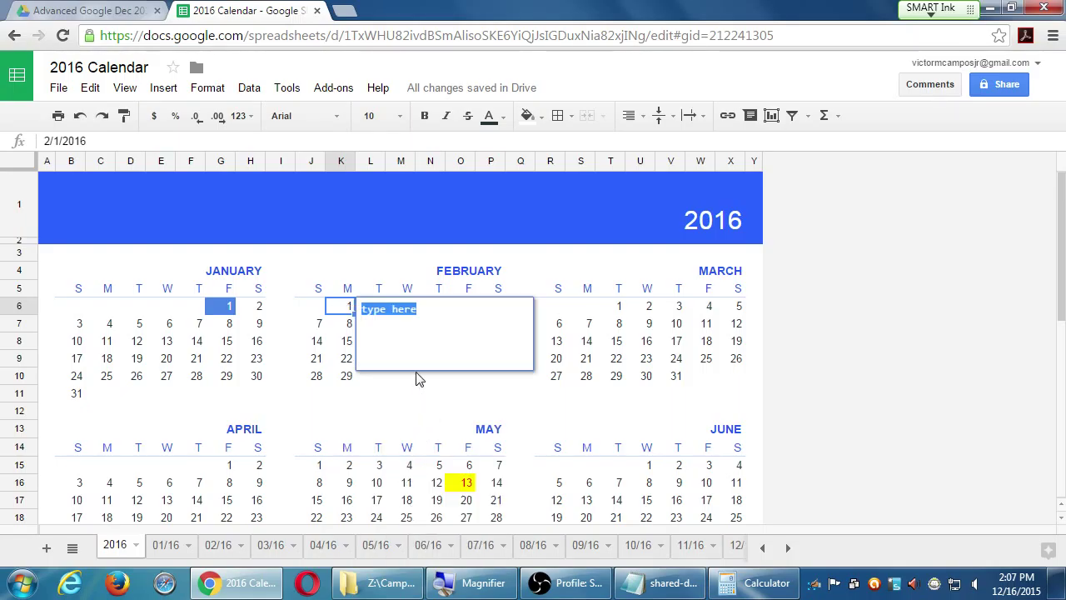
text(My fir)
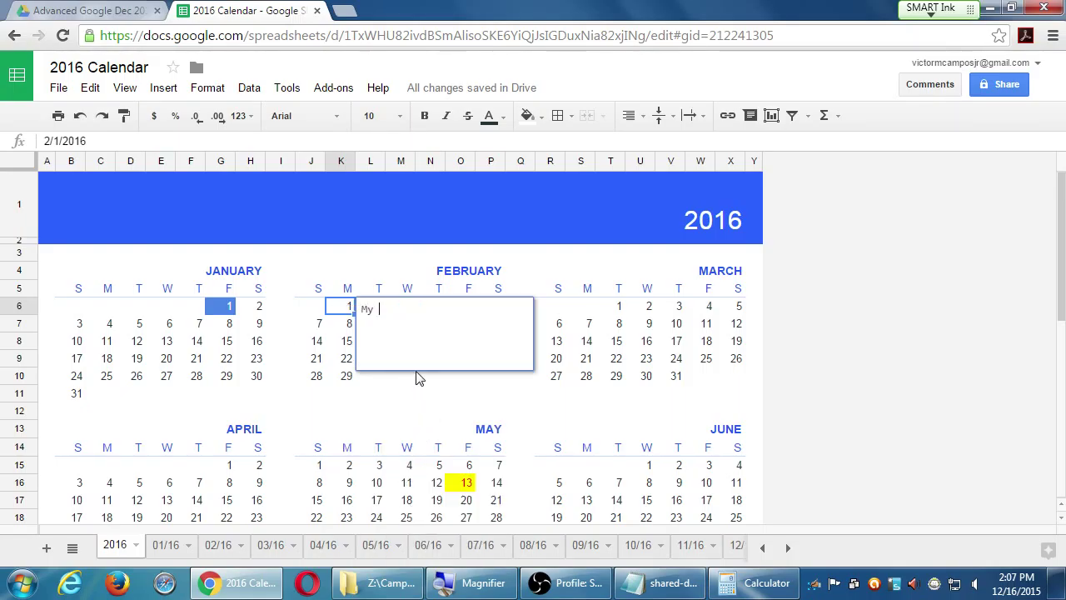
key(BackSpace)
key(BackSpace)
key(BackSpace)
text(birthday!)
click(338, 411)
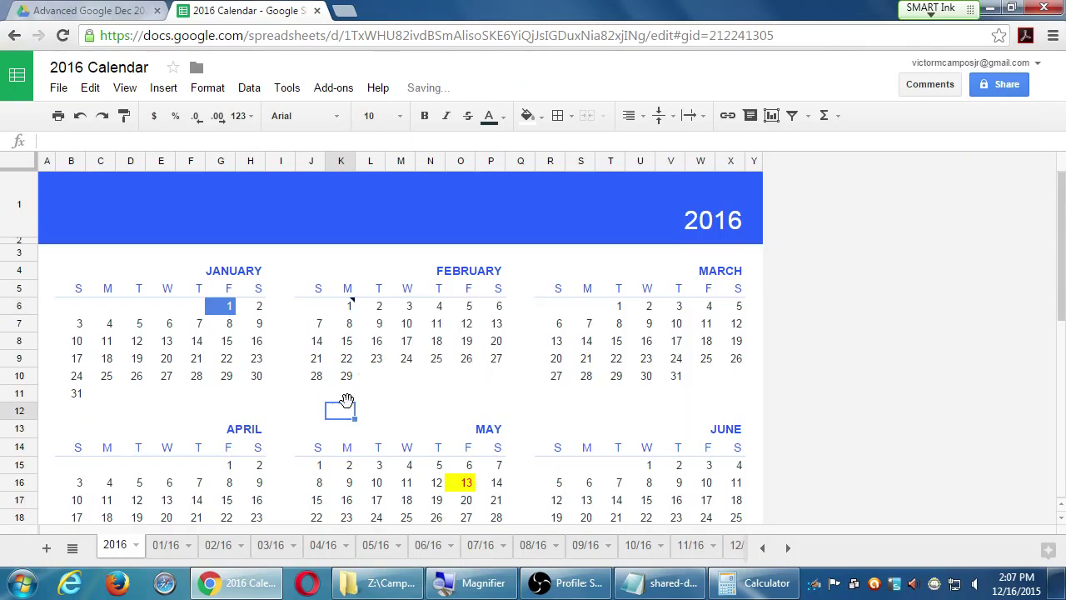
View the February 1 note and magnify the January and February months to examine the marked dates.
mouse_move(352, 308)
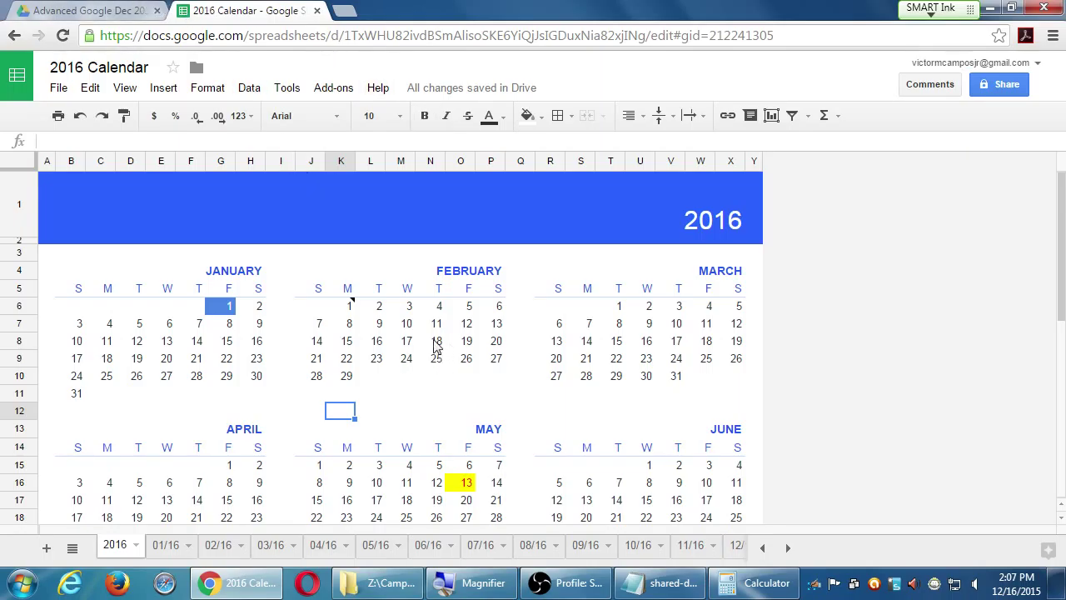
click(410, 306)
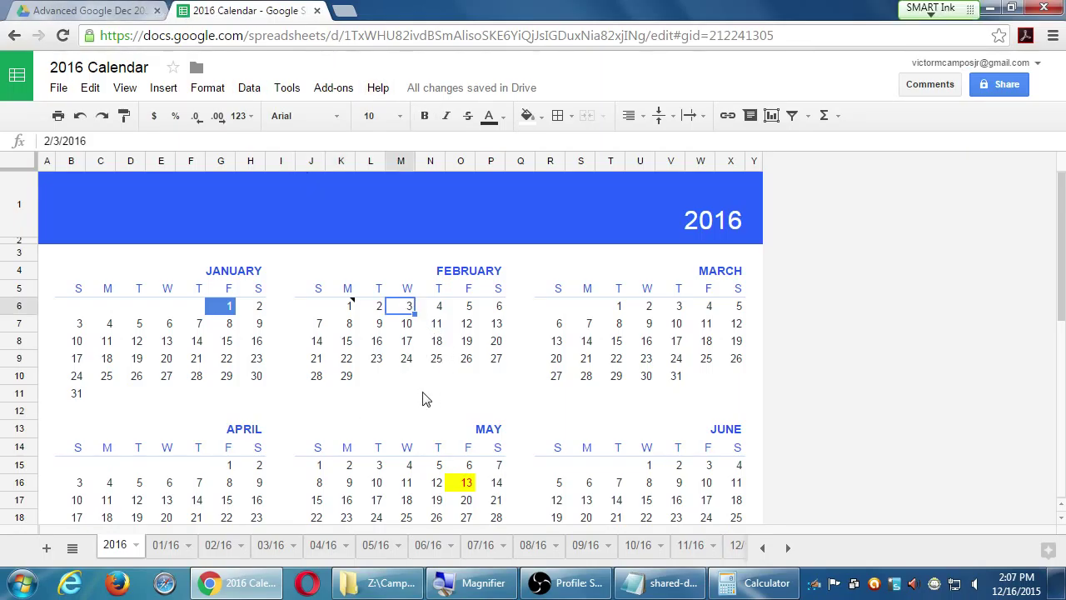
key(super+plus)
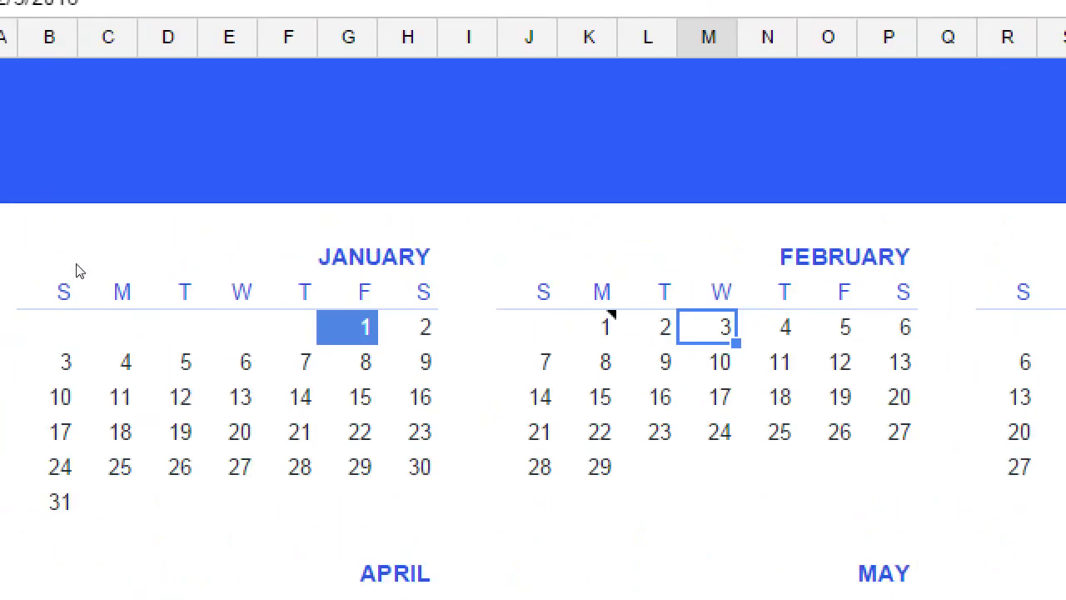
key(Right)
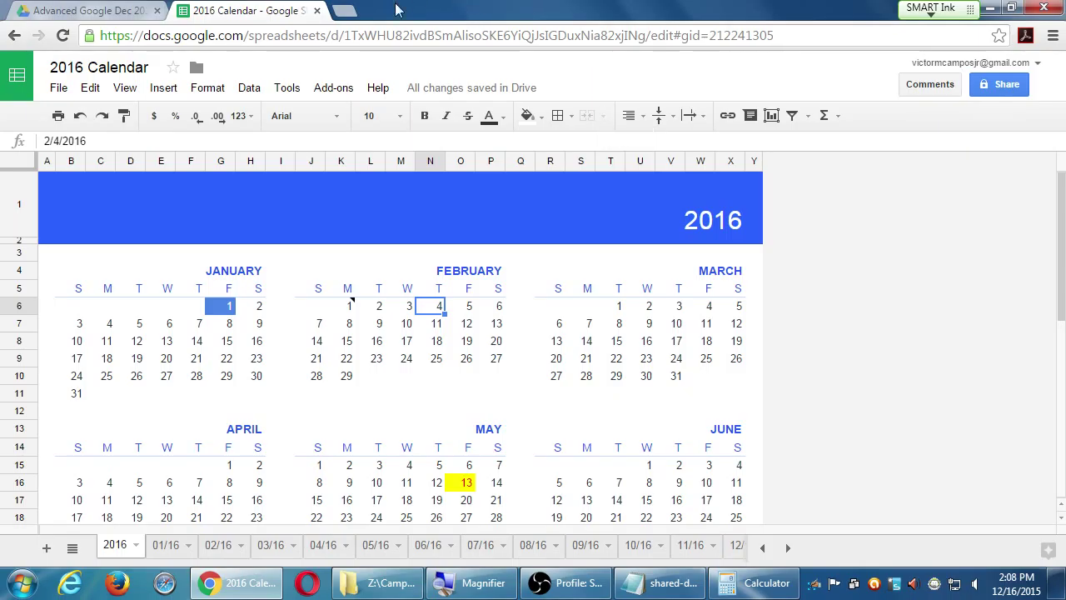
Close the 2016 Calendar spreadsheet and open the choices for creating a new item in the Drive folder.
click(316, 11)
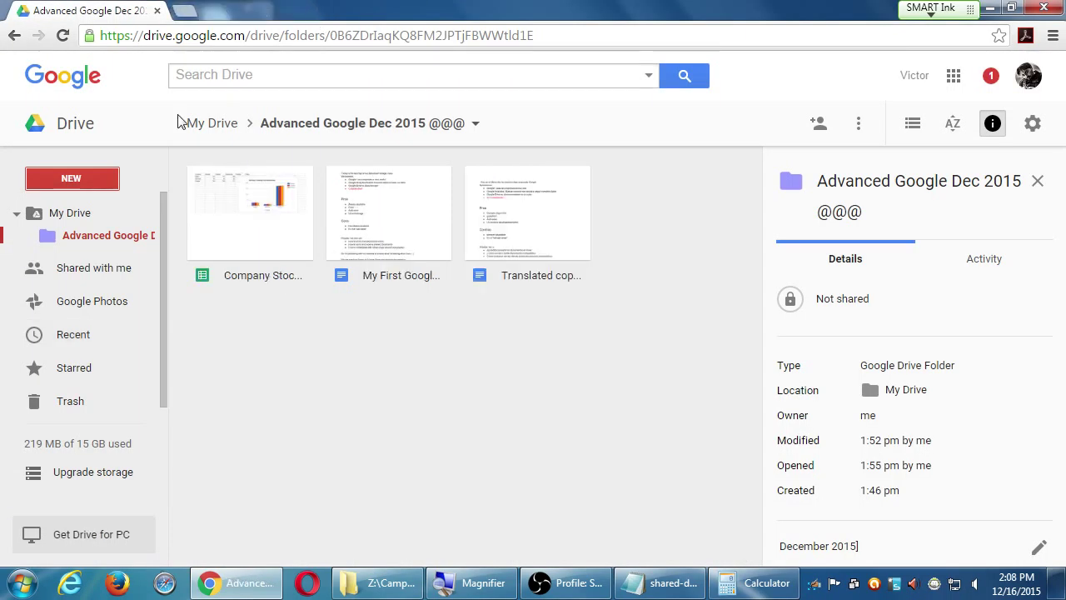
click(96, 185)
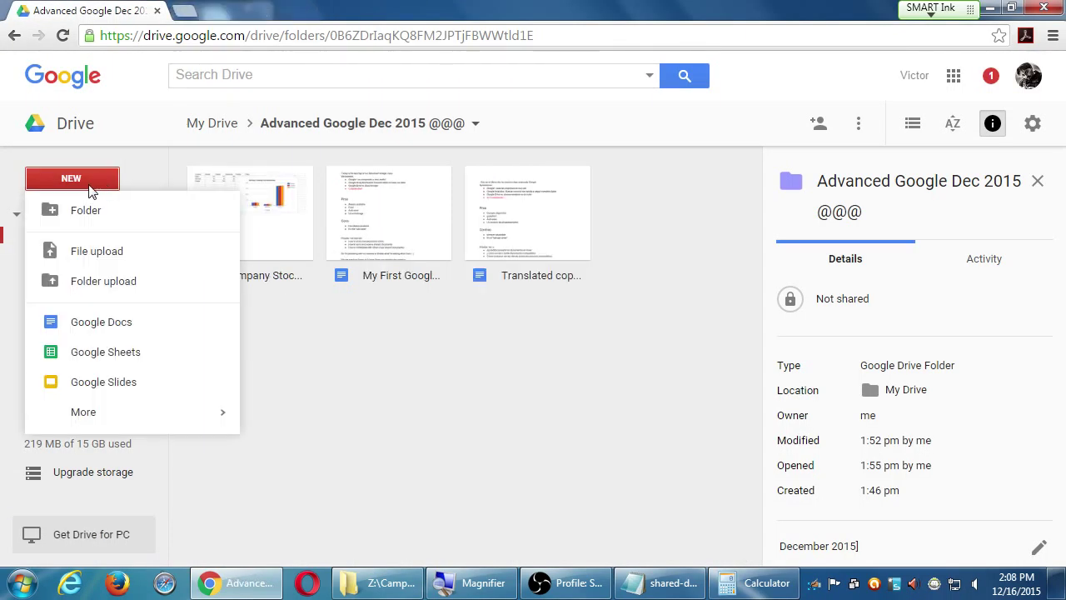
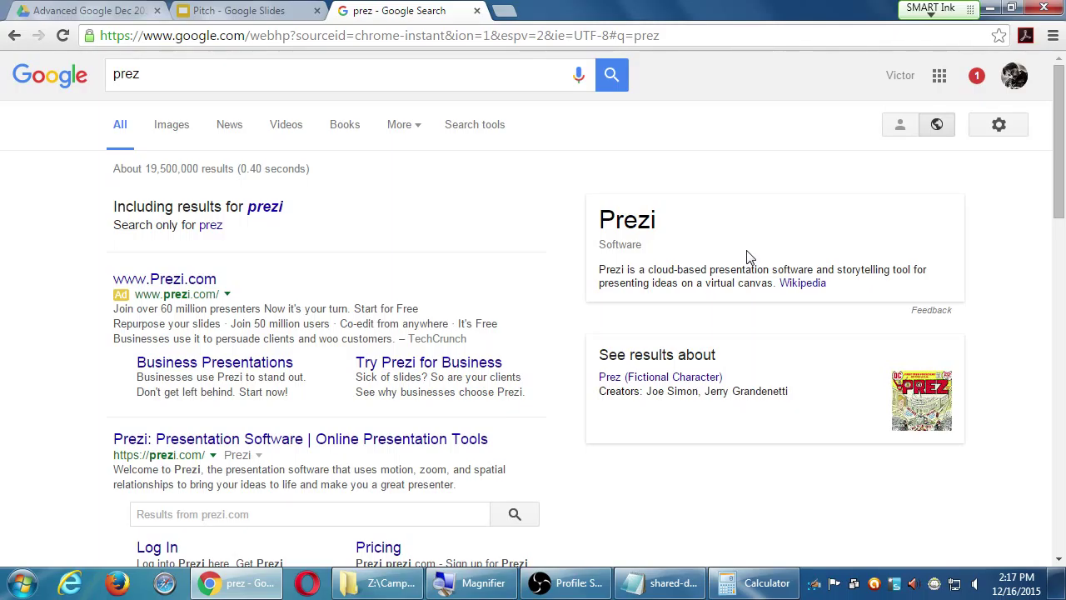
Open the Prezi website from the search results and examine its home page up close.
click(418, 447)
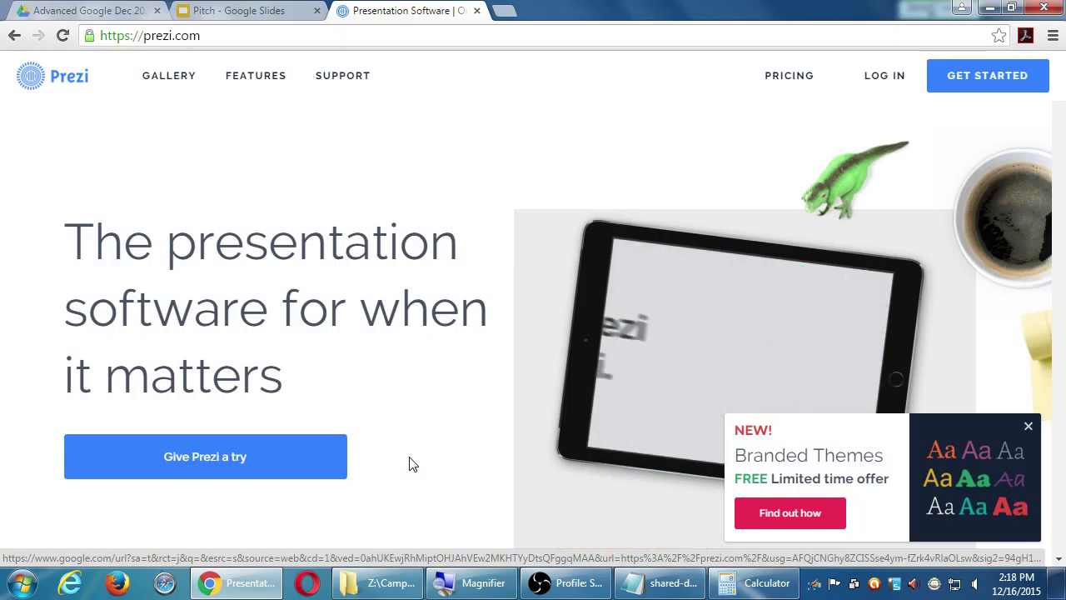
key(super+plus)
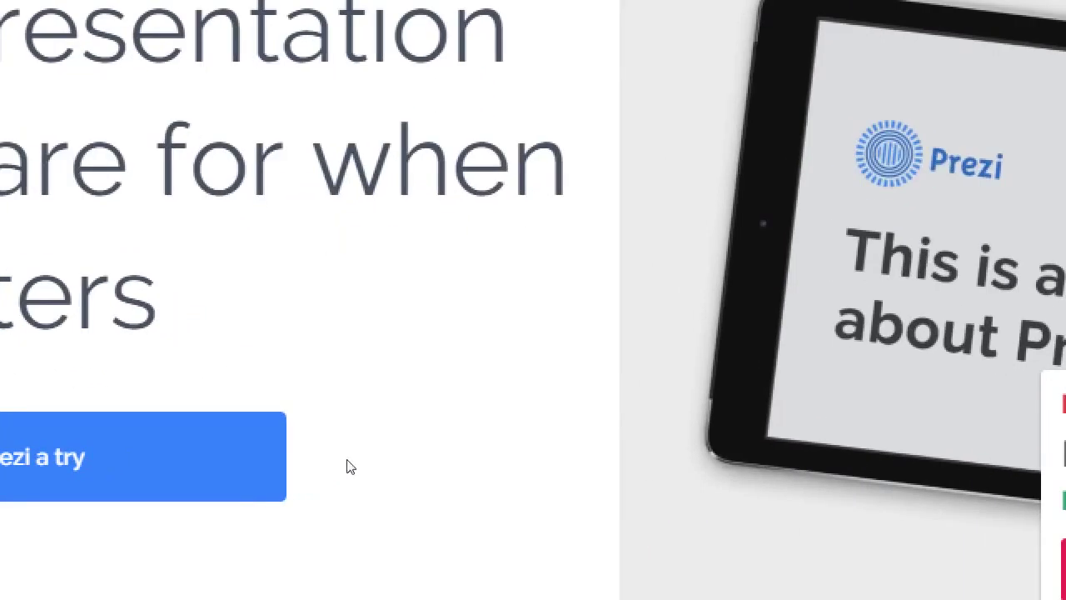
key(super+minus)
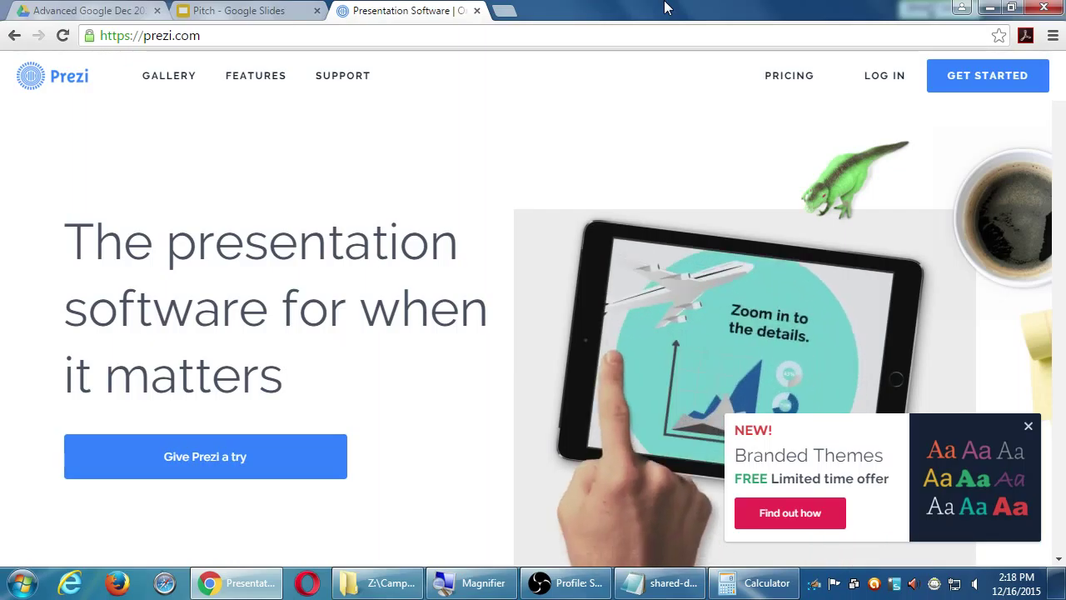
Search the web for "sway" in a new browser tab and open the Office Sway website.
key(ctrl+t)
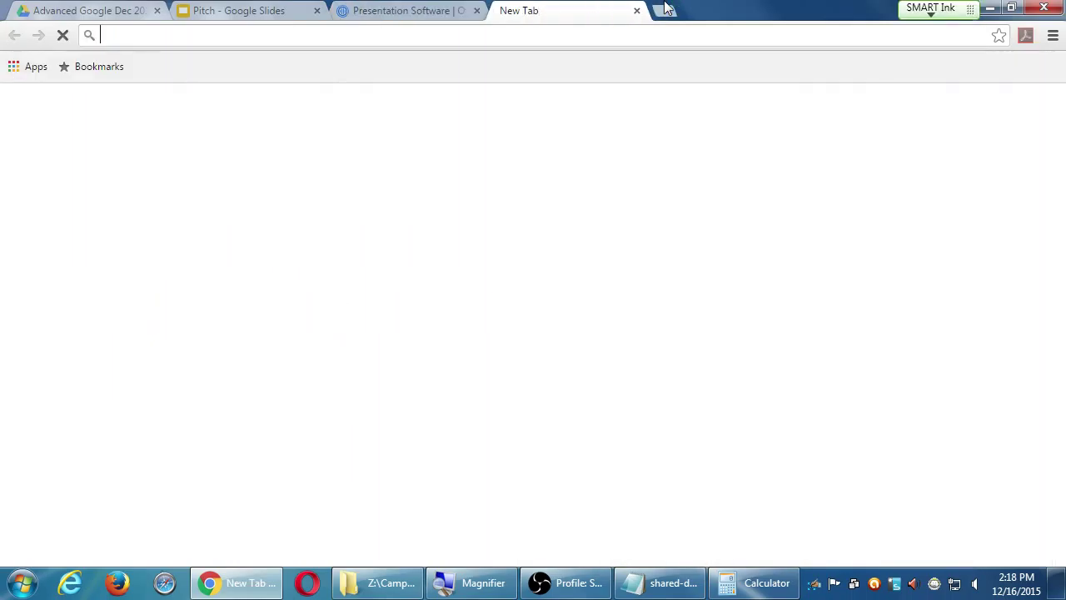
text(sway)
key(Return)
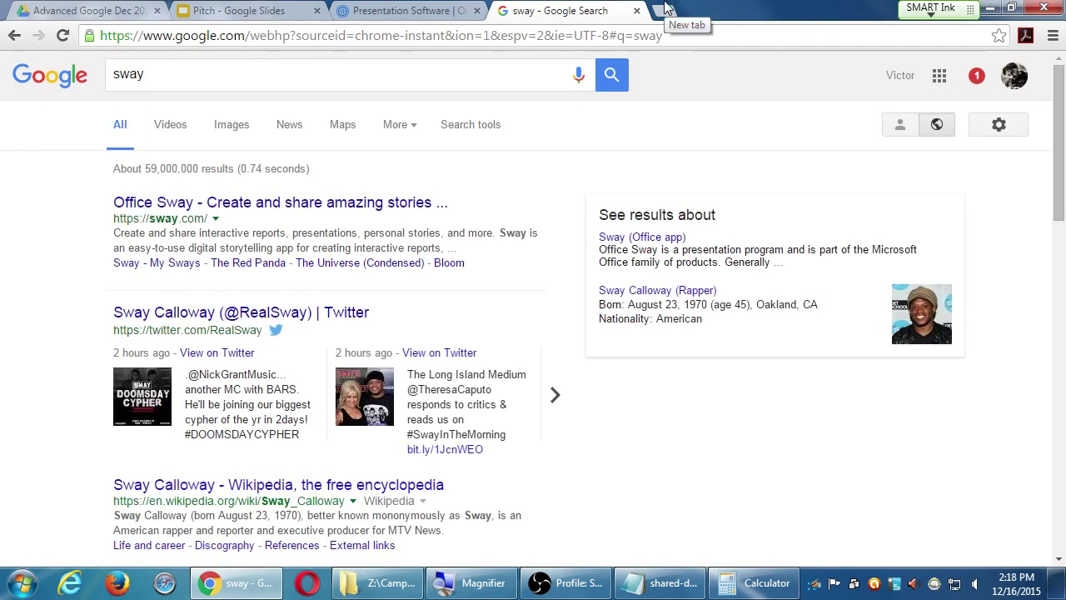
click(301, 205)
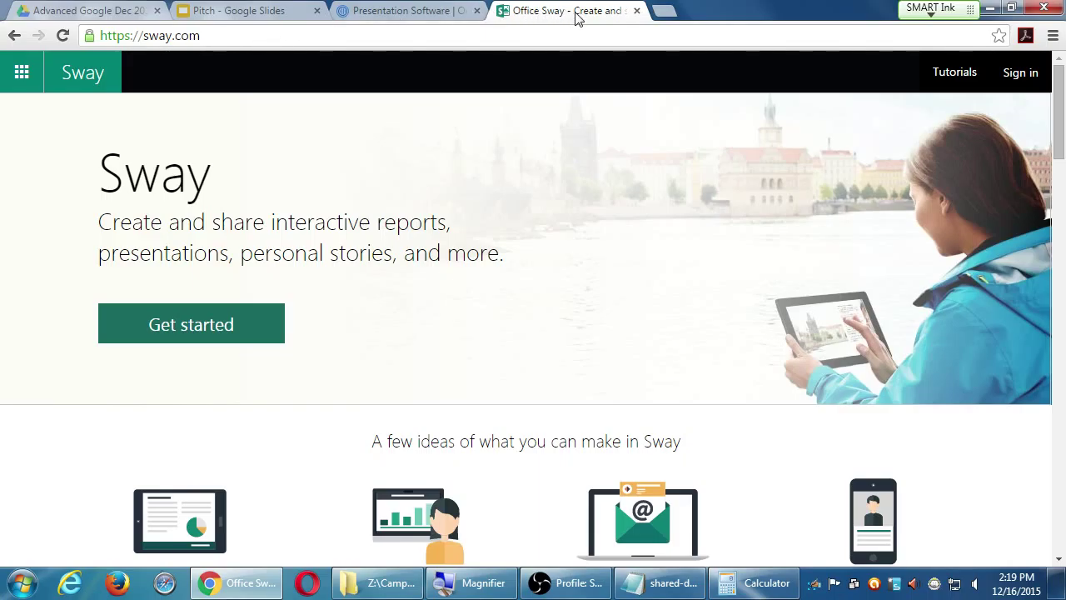
Close the Office Sway, Prezi and Pitch presentation tabs to return to the Drive folder.
click(636, 11)
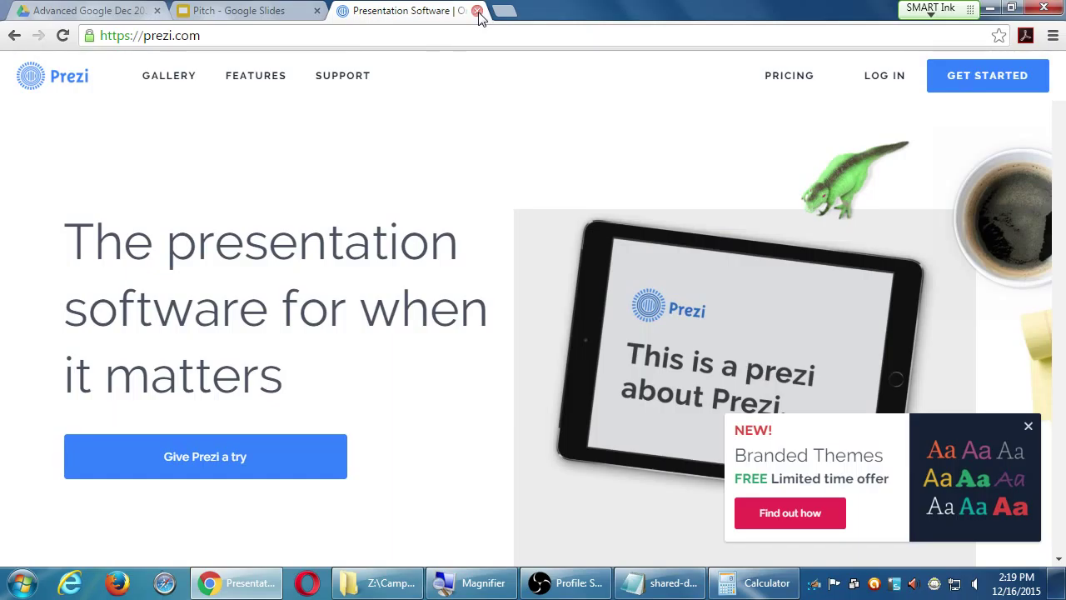
click(477, 11)
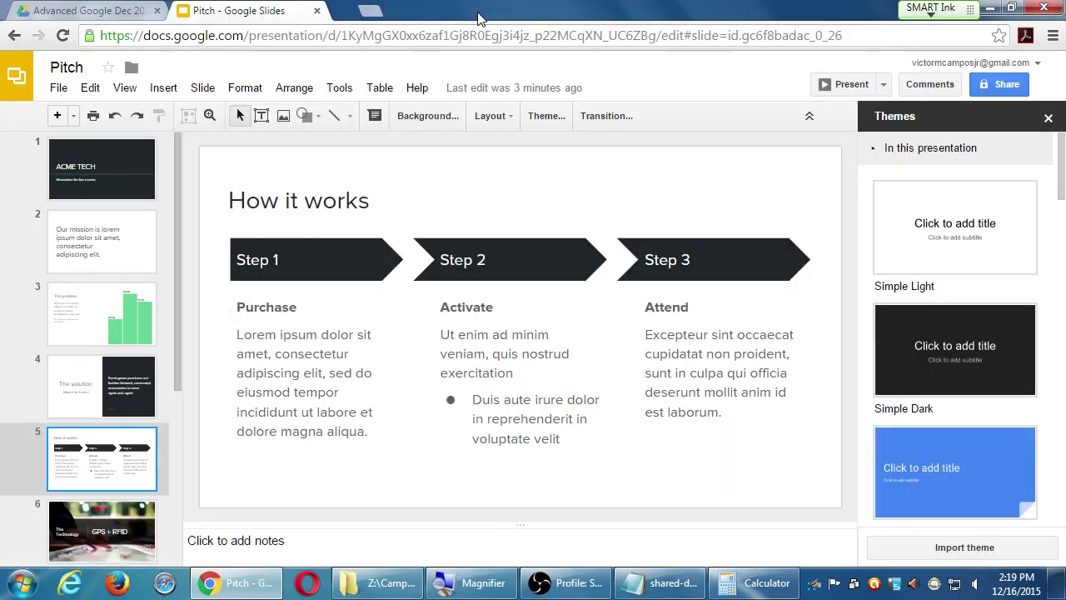
click(316, 11)
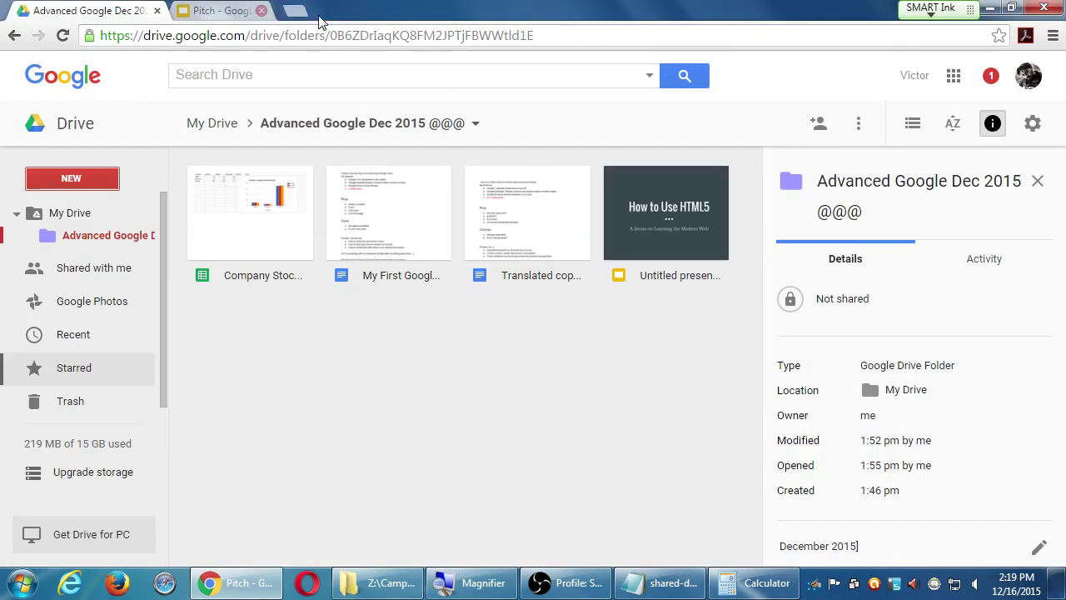
click(597, 587)
click(597, 587)
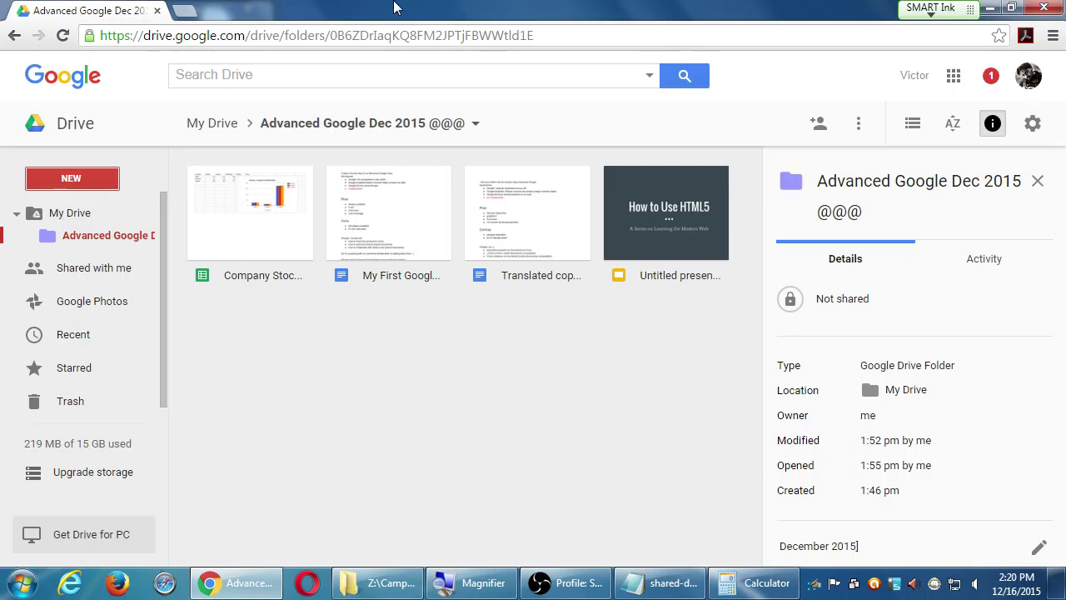
Minimize the browser and close the Calculator, the Campos Adv. Google folder window and the shared-doc.txt Notepad window.
click(990, 7)
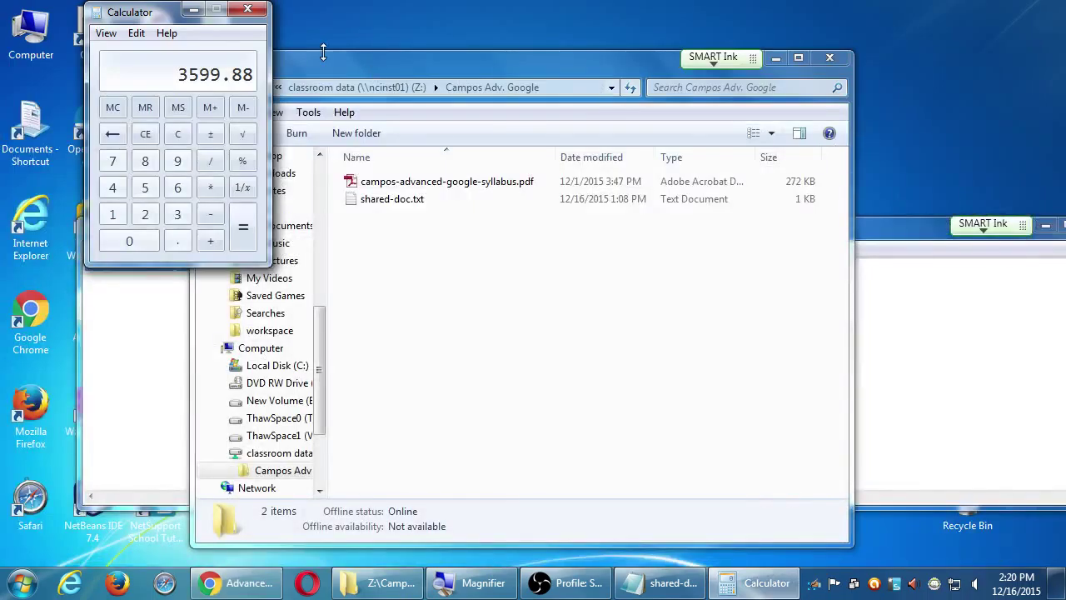
click(248, 8)
click(829, 61)
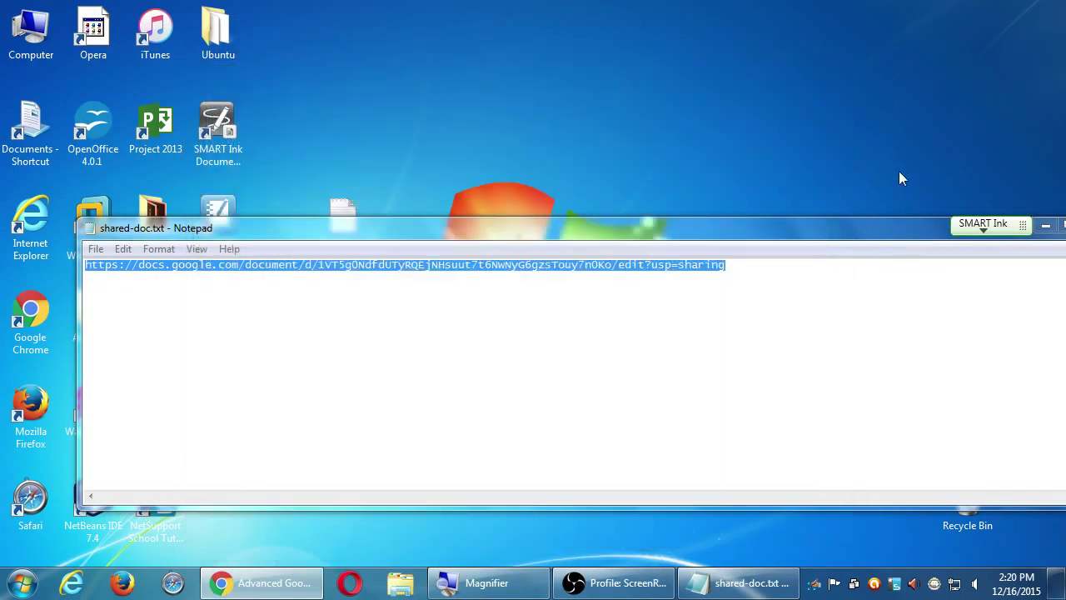
drag(853, 232, 767, 233)
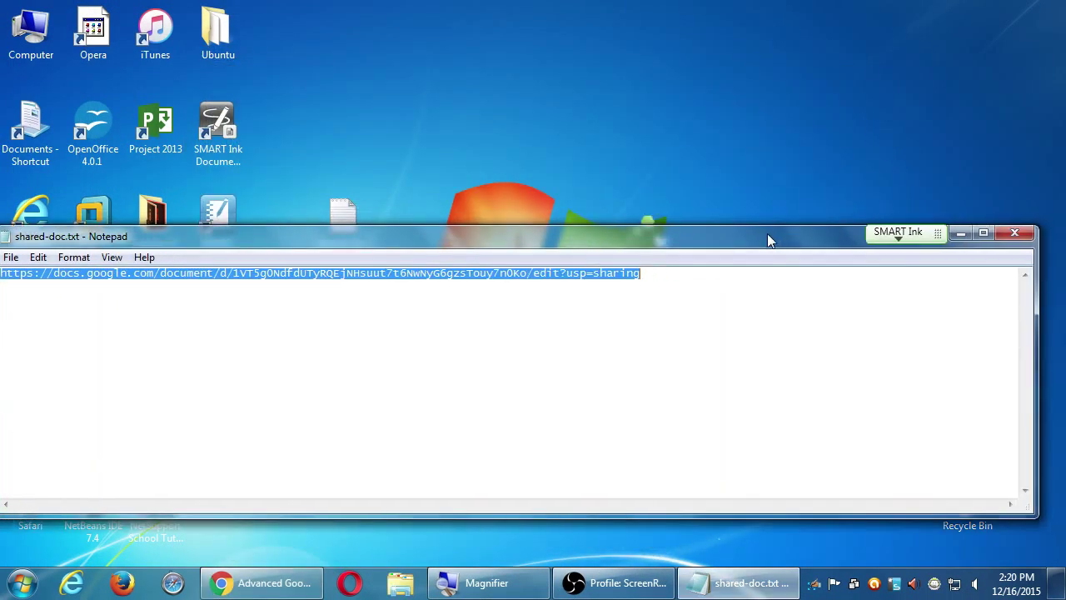
click(1015, 233)
Create a new folder named "Google Drive" on an empty area of the desktop.
key(super+plus)
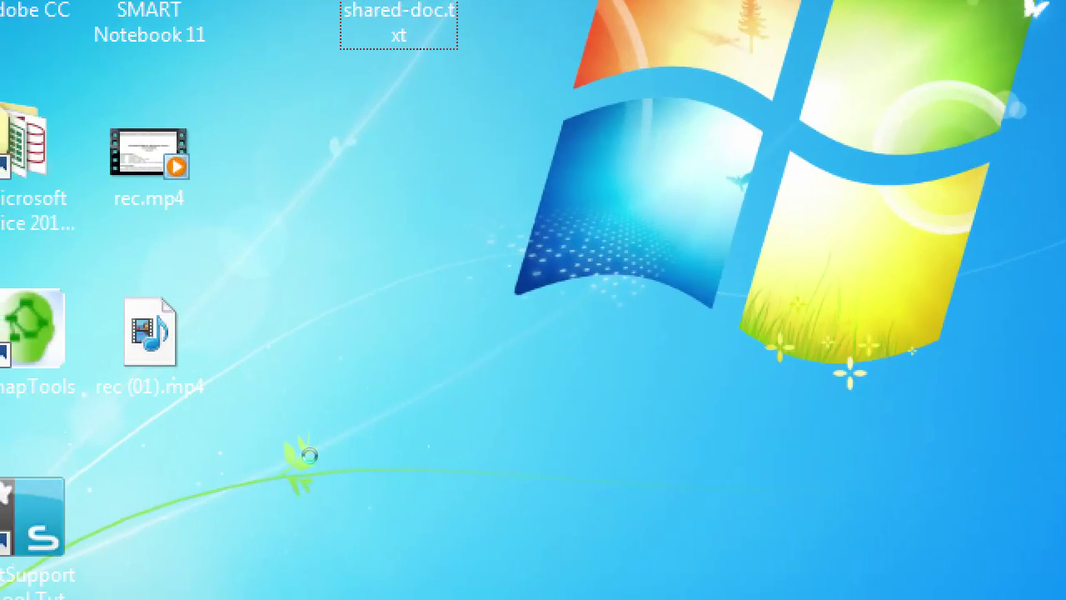
right_click(350, 443)
click(375, 450)
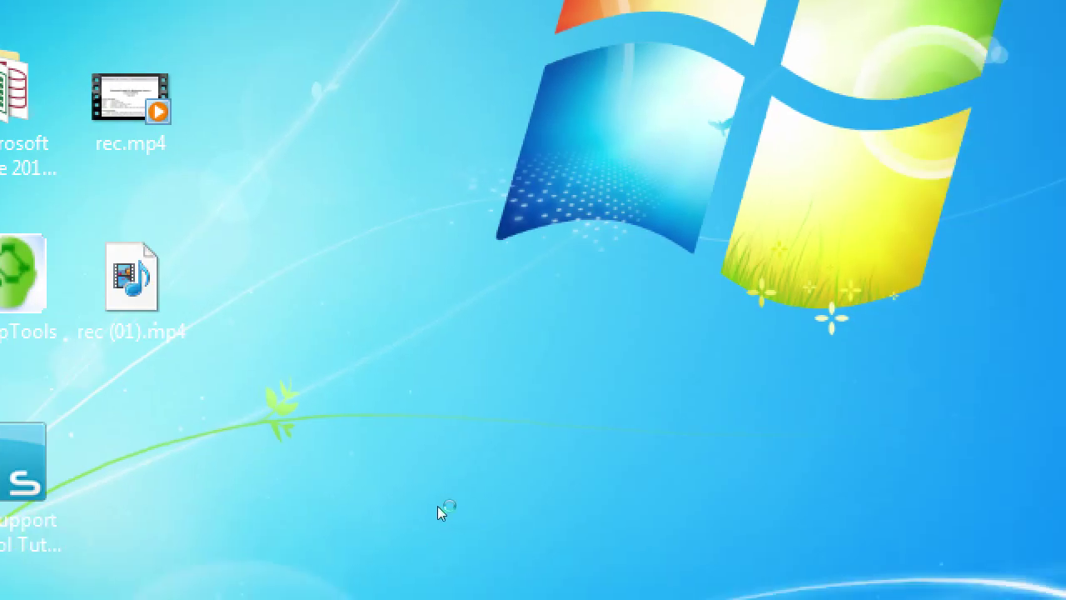
right_click(437, 506)
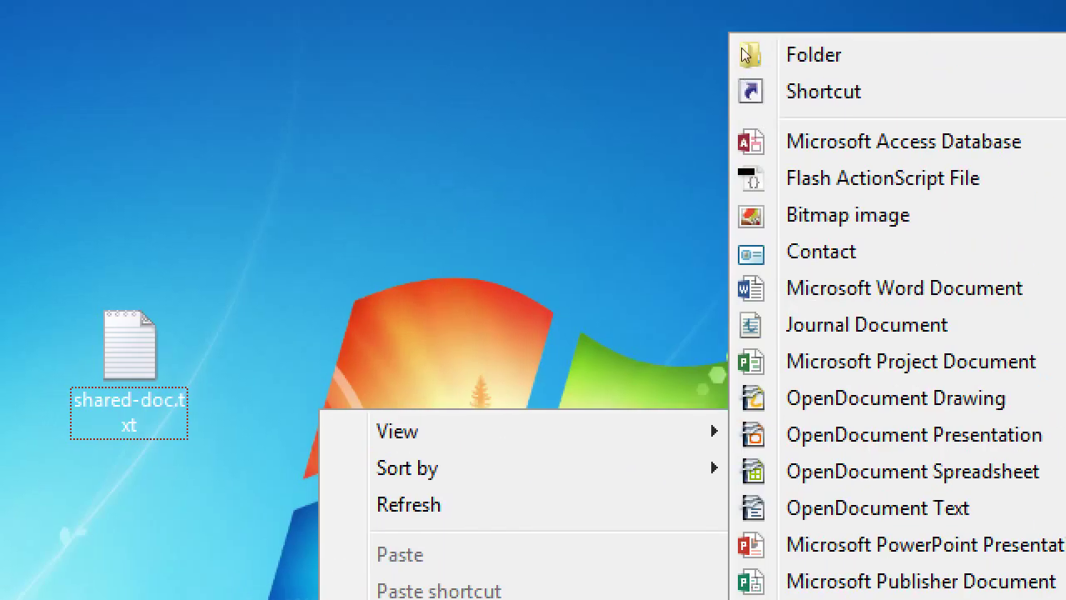
click(740, 60)
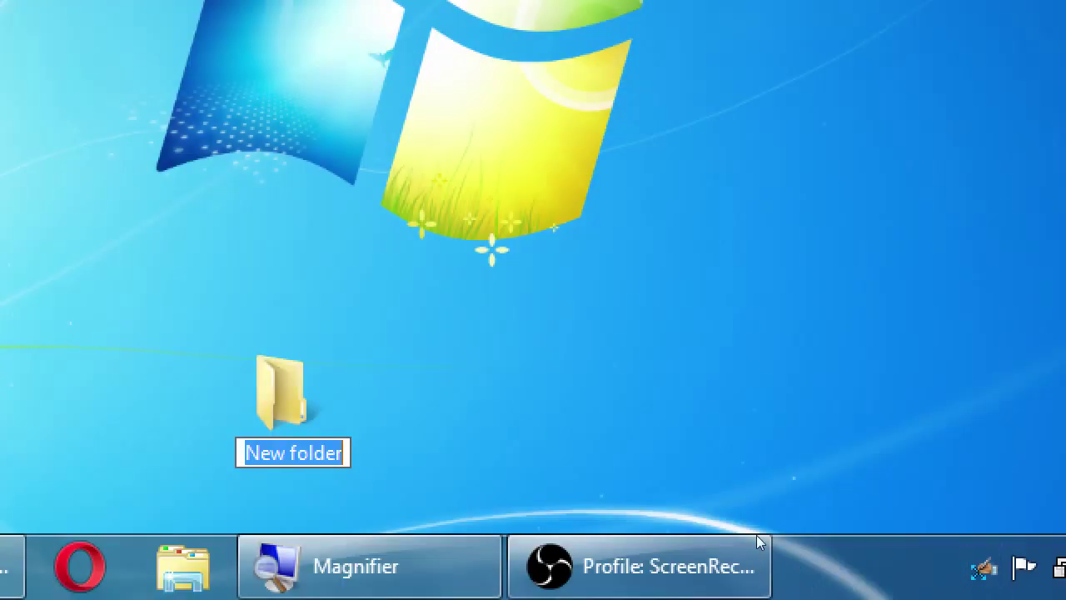
text(Google Drive)
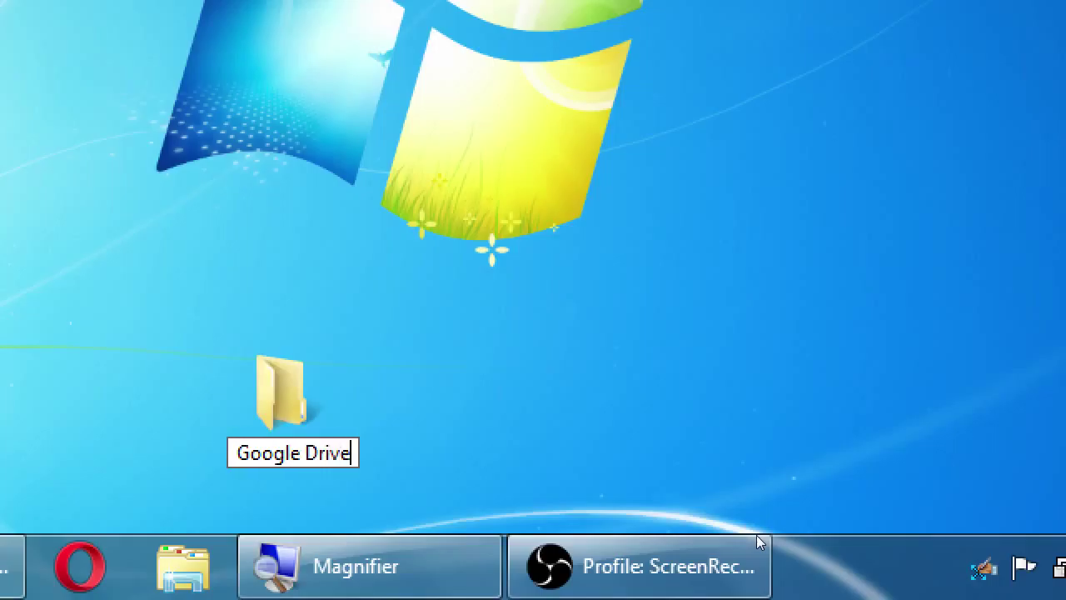
key(Return)
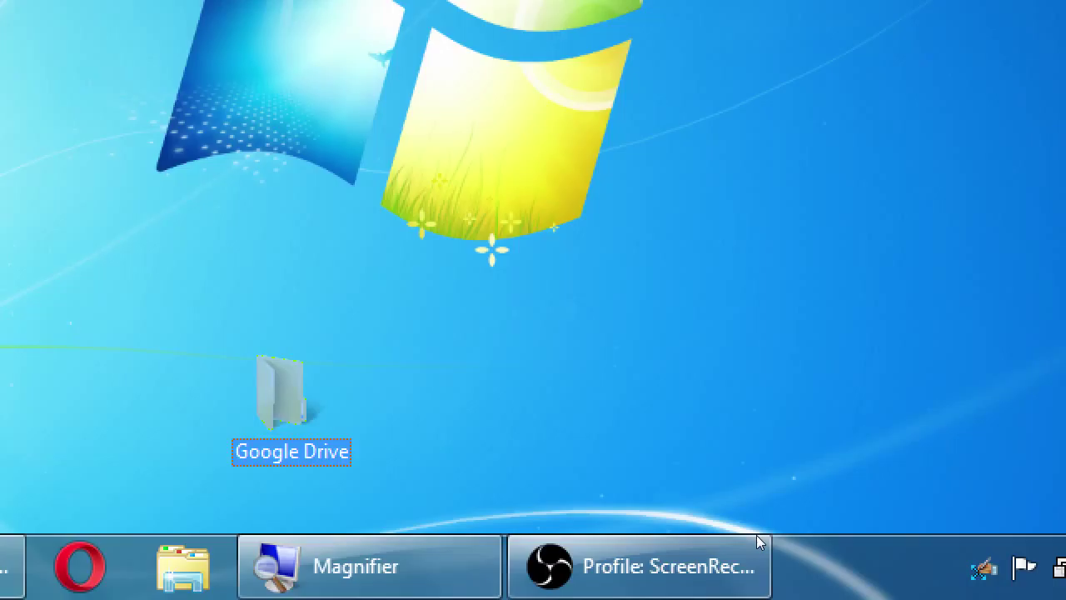
key(super+minus)
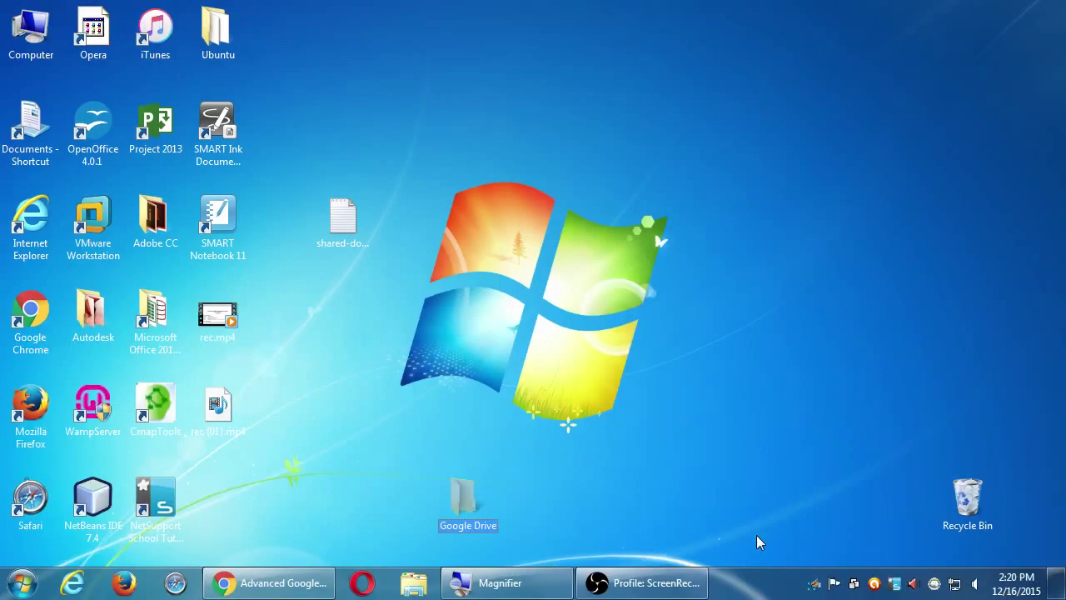
Open the new Google Drive desktop folder, glance at the online Drive folder, and reposition the folder window on the desktop.
double_click(462, 511)
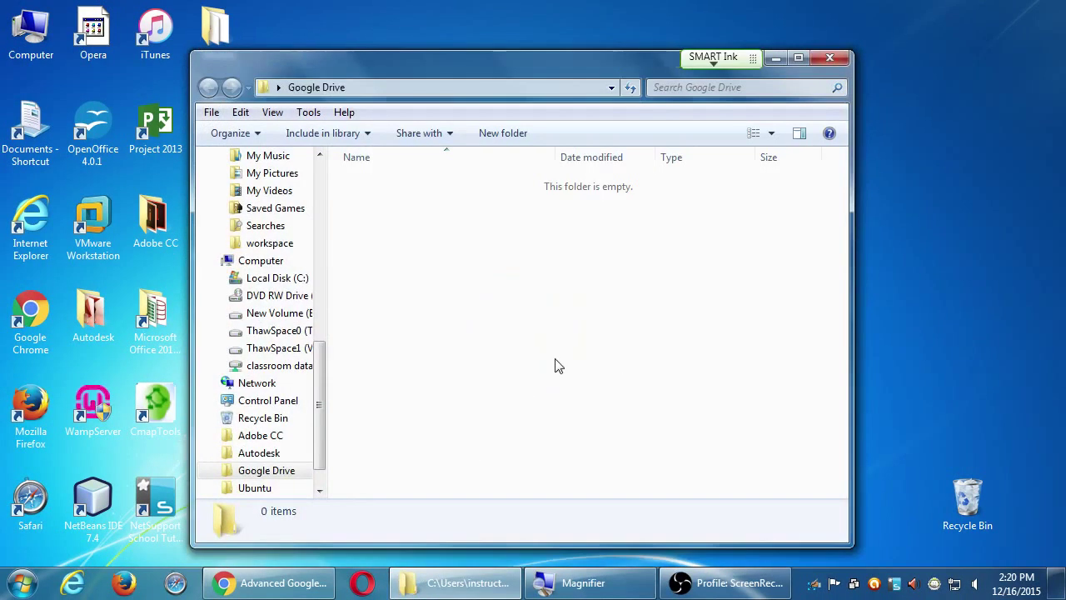
click(324, 582)
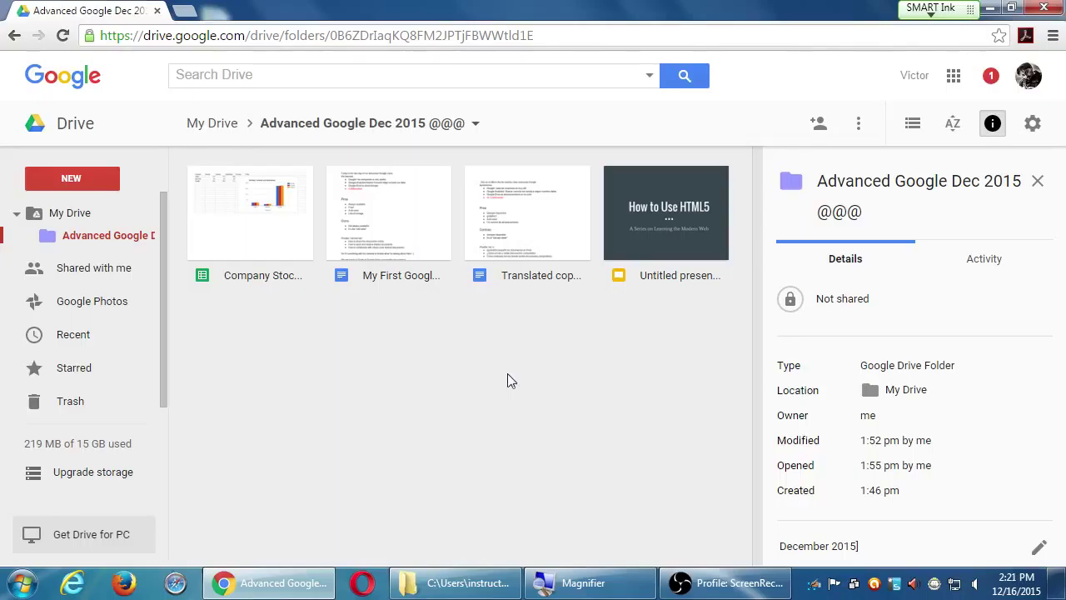
click(989, 8)
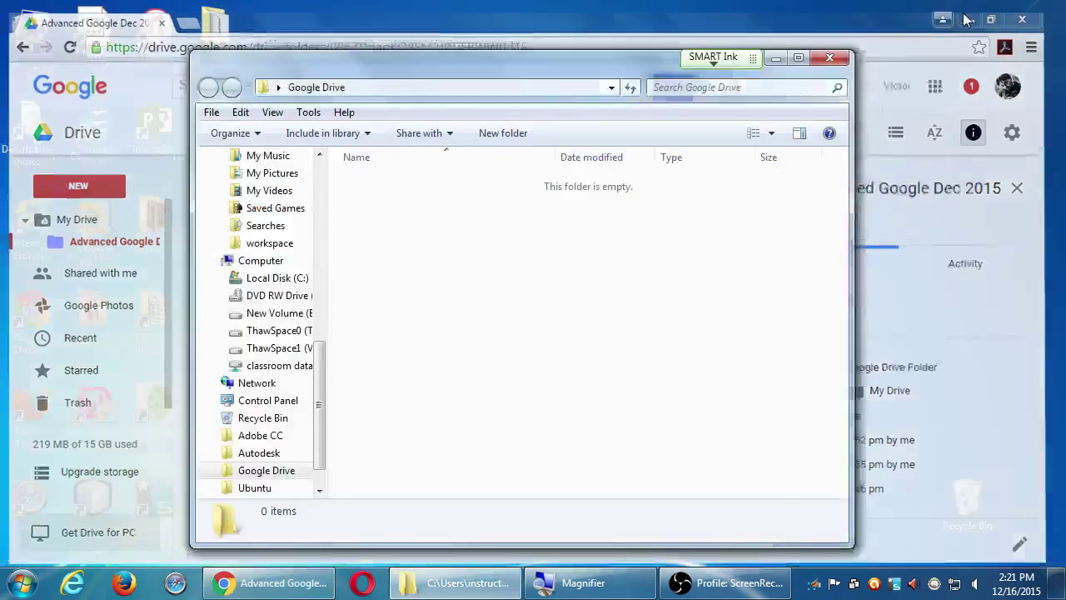
drag(589, 72, 686, 38)
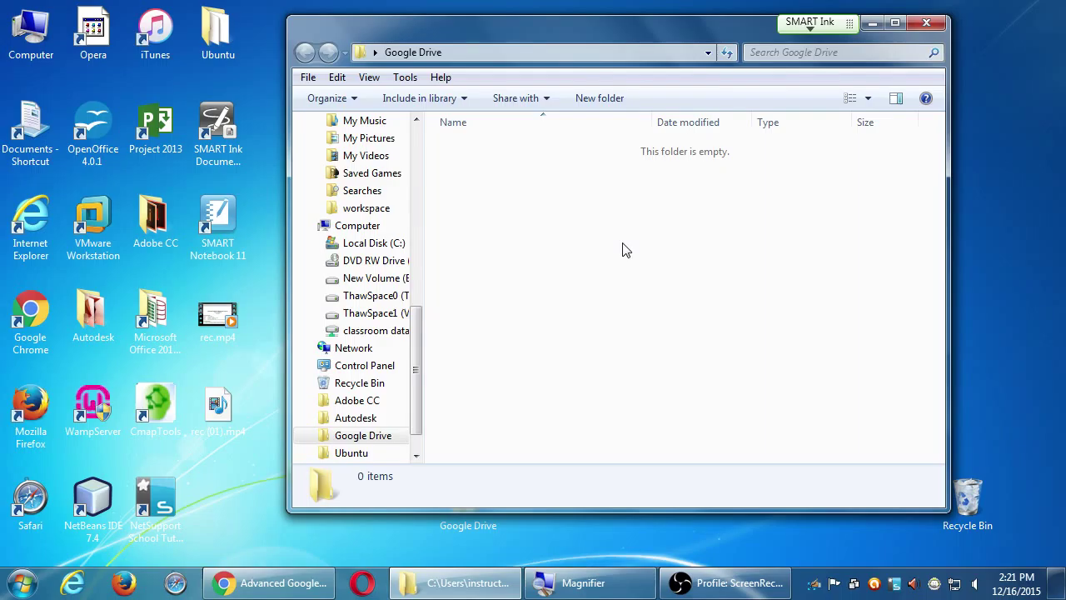
Download the Google Drive installer for Mac and PC from the Drive web page, accepting the terms of service.
click(306, 583)
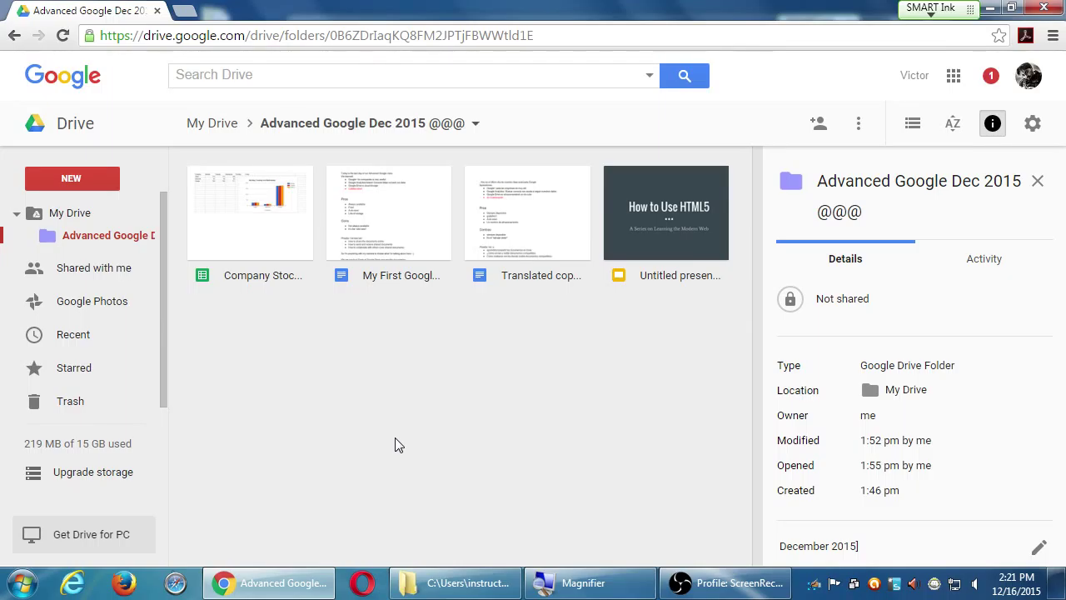
click(44, 539)
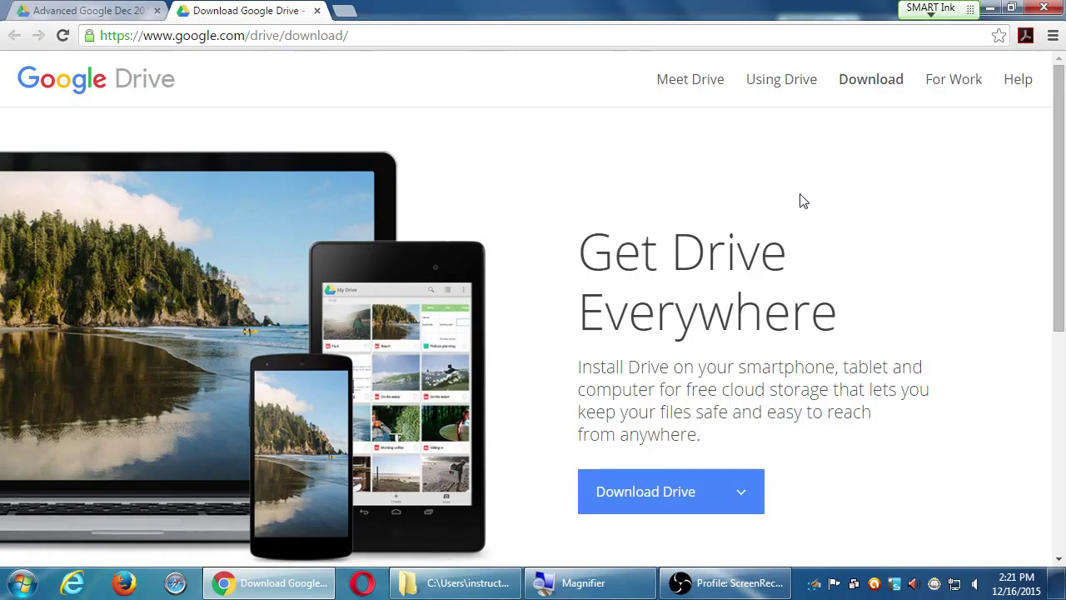
click(743, 496)
scroll(747, 508, down, 4)
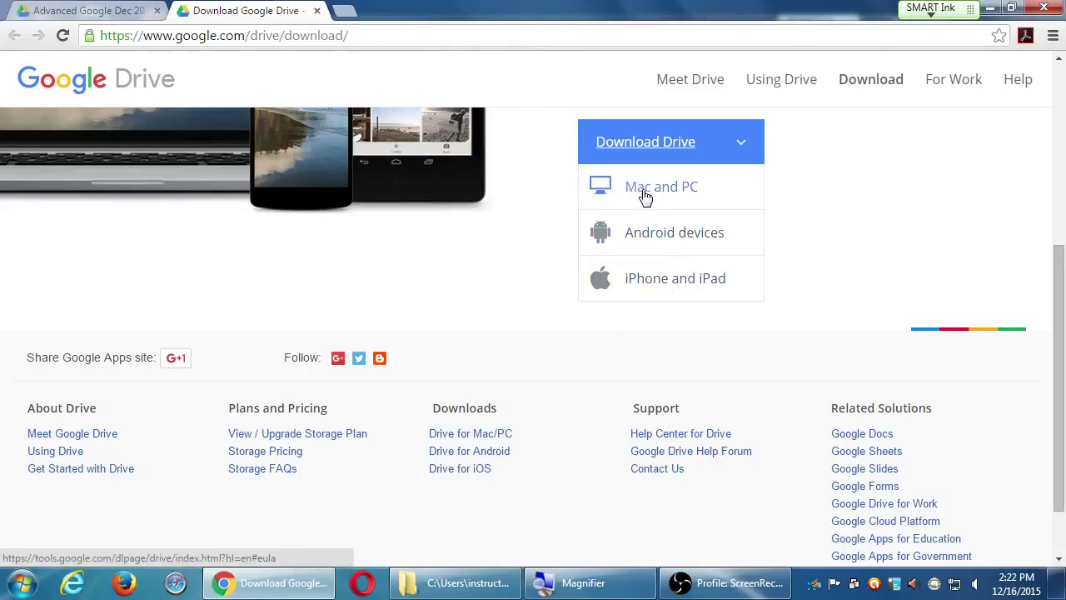
click(677, 197)
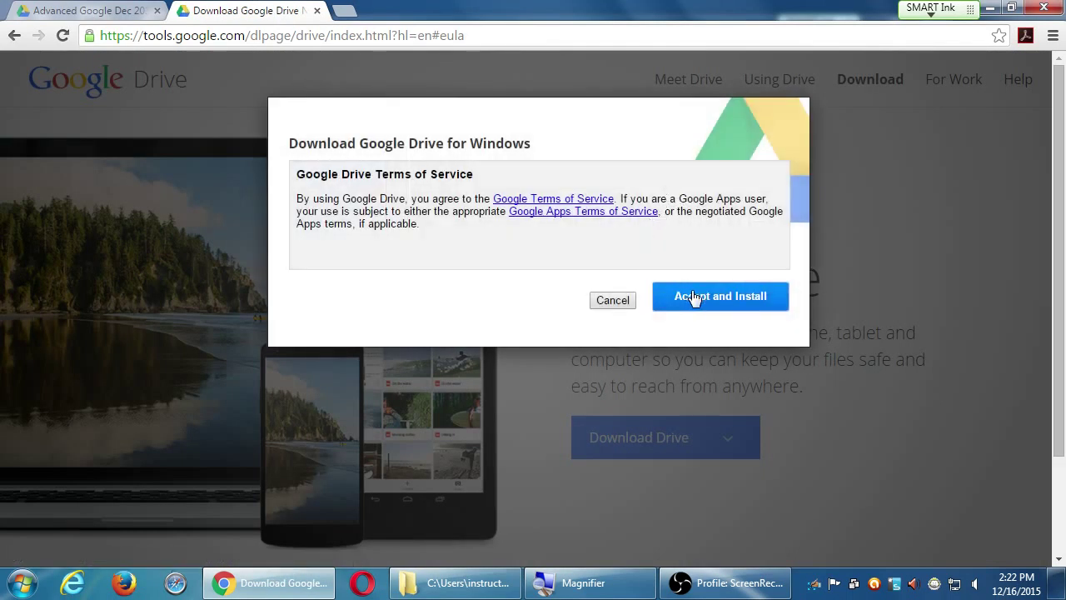
click(695, 298)
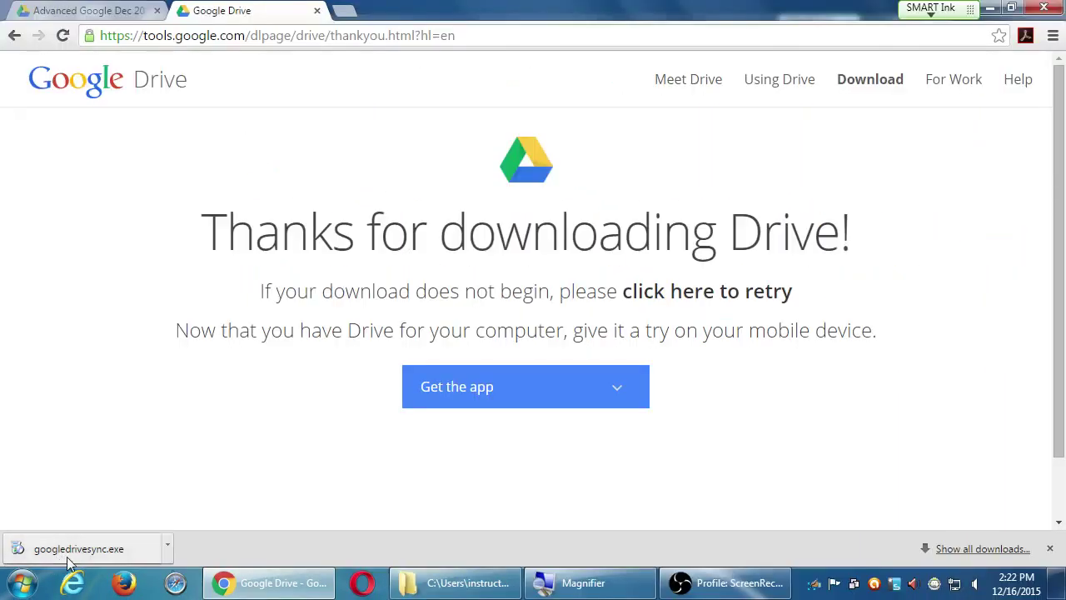
Run the downloaded googledrivesync.exe installer, close the empty Google Drive folder window, and finish the installation.
click(73, 551)
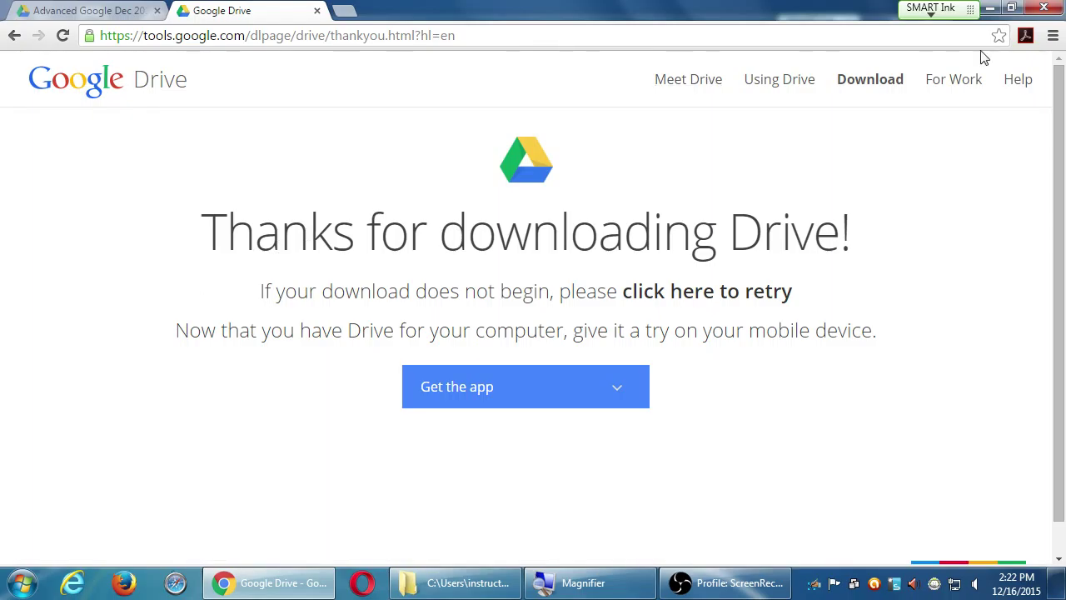
click(990, 9)
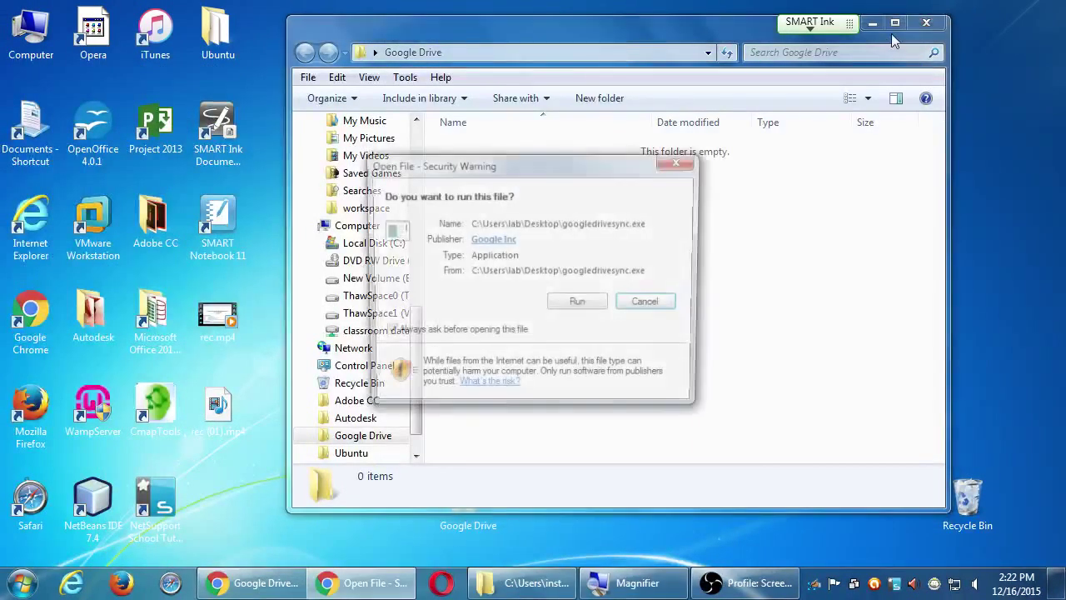
click(926, 22)
click(587, 307)
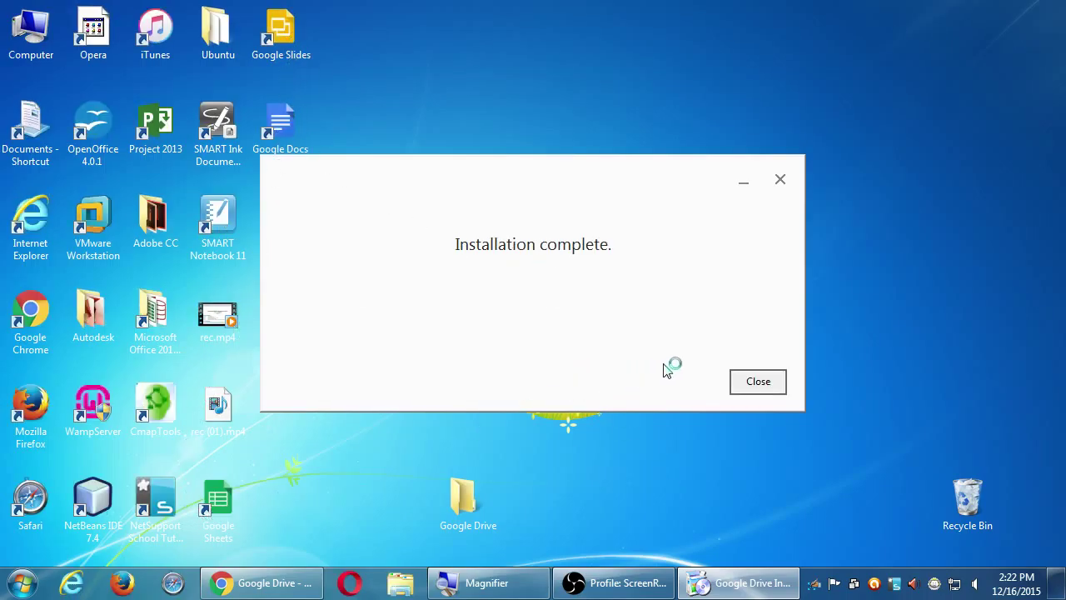
click(750, 382)
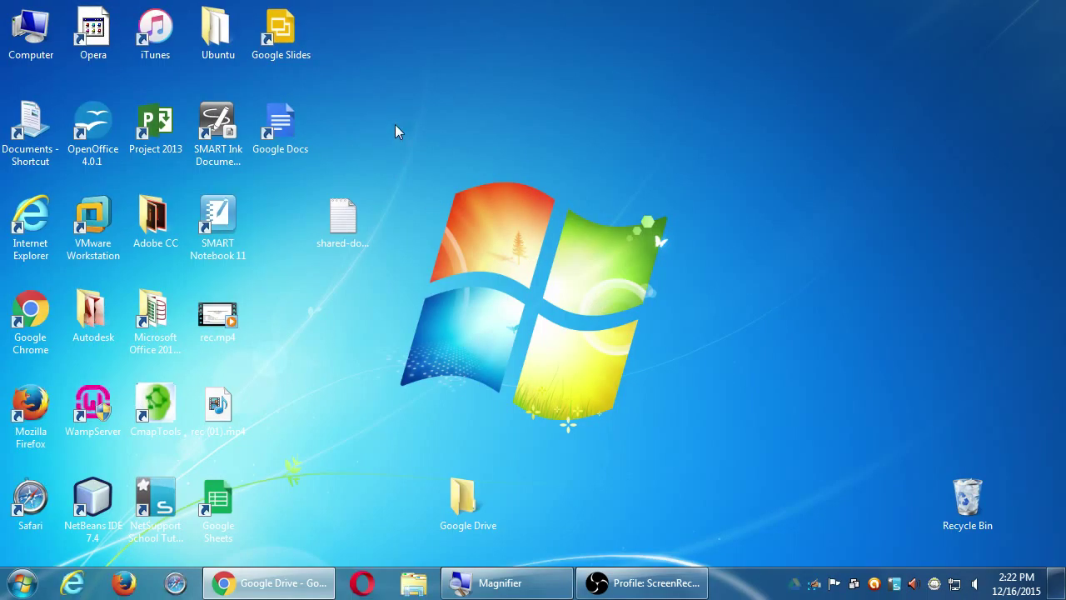
Look over the Google Drive tray icon, welcome screen and sign-in form, and close the window without signing in.
key(super+plus)
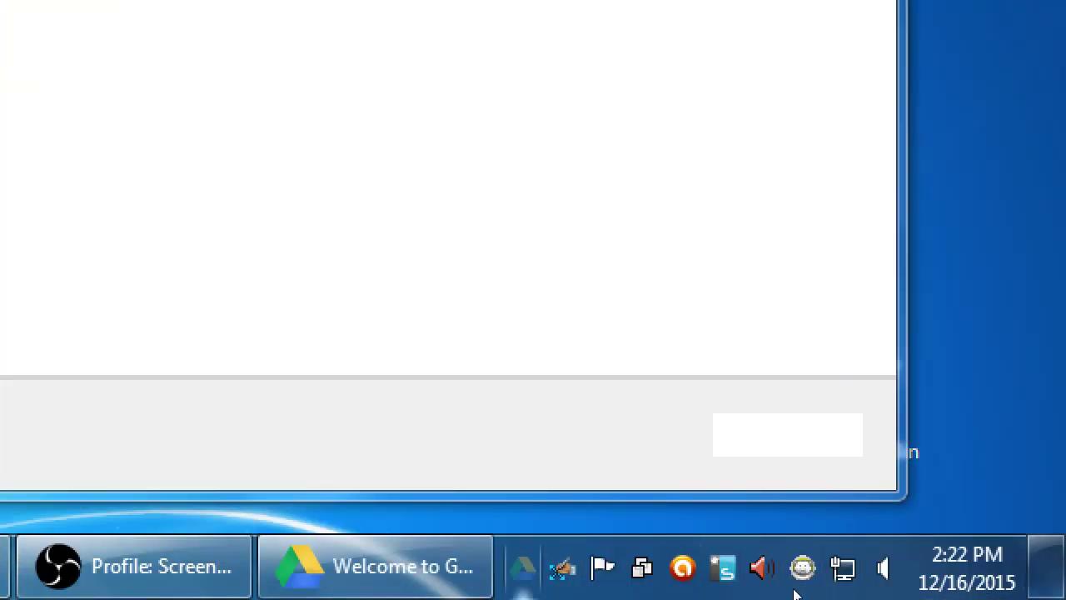
key(super+minus)
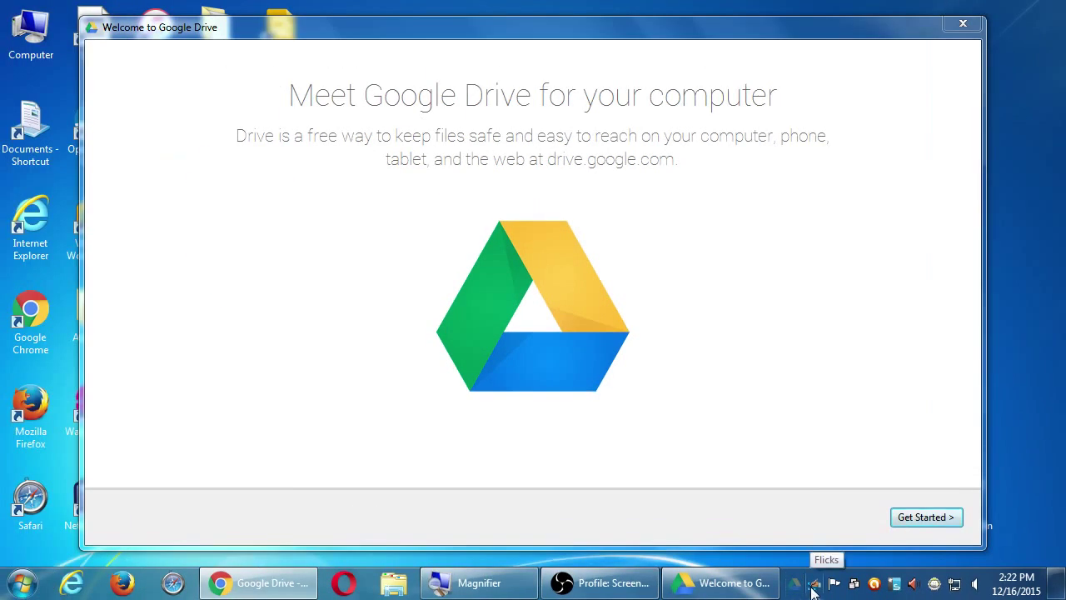
click(926, 516)
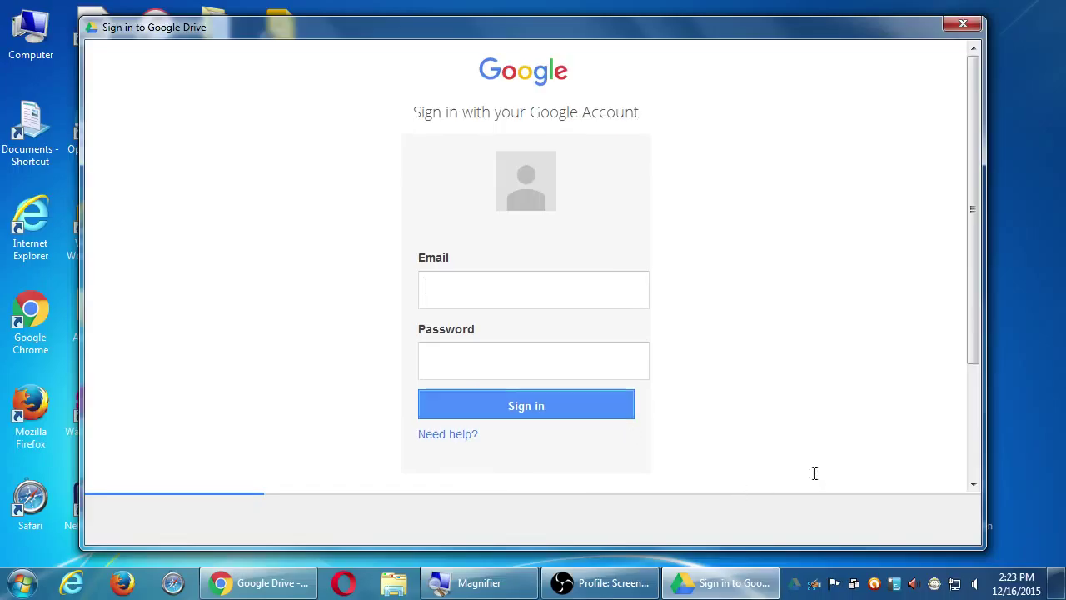
scroll(973, 389, down, 2)
scroll(973, 389, up, 2)
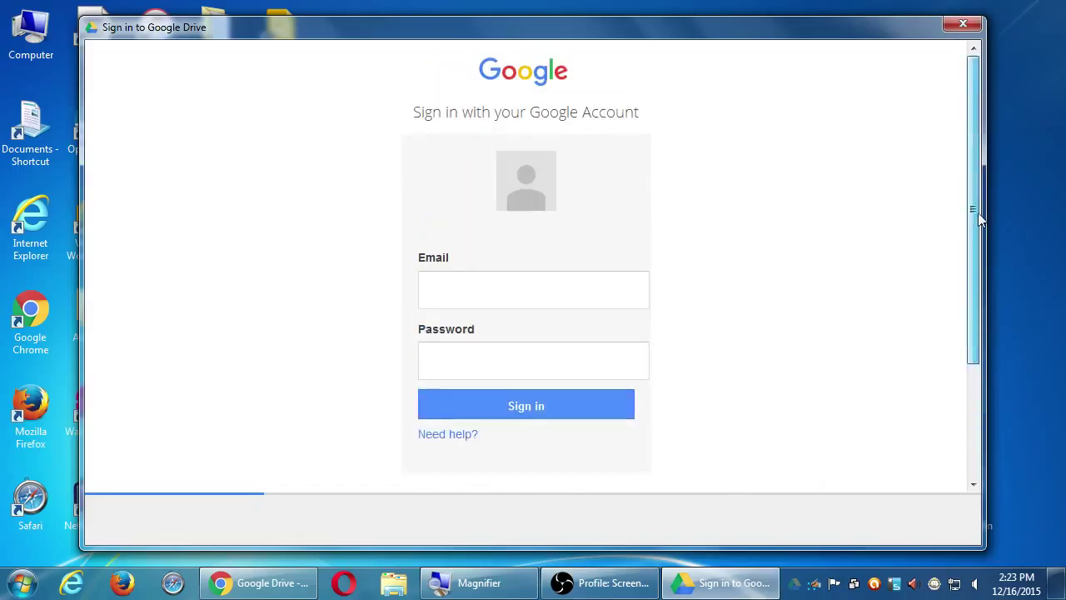
drag(818, 37, 685, 19)
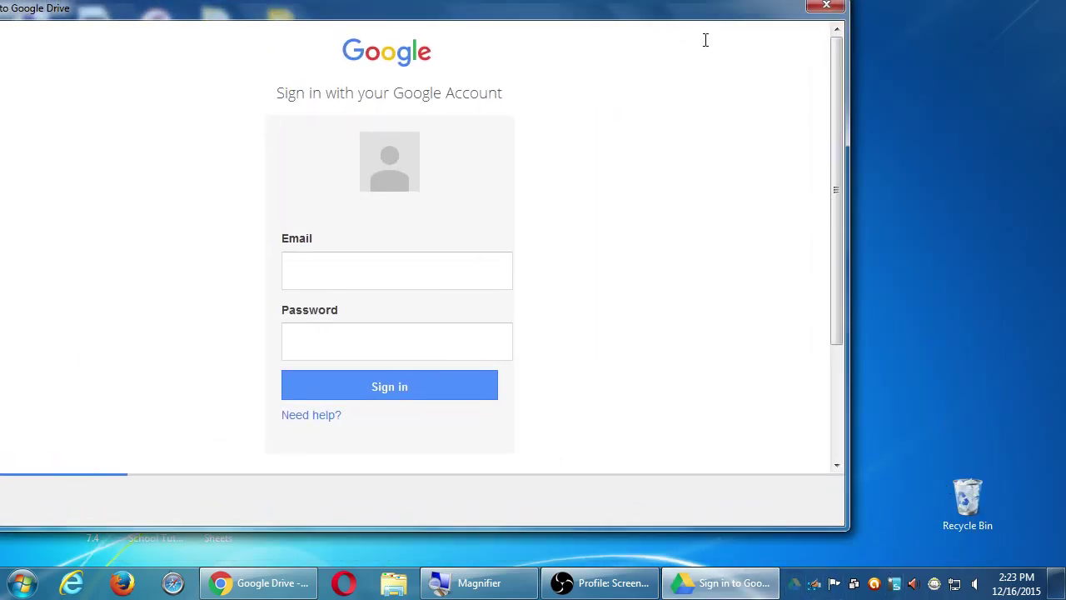
drag(676, 19, 816, 19)
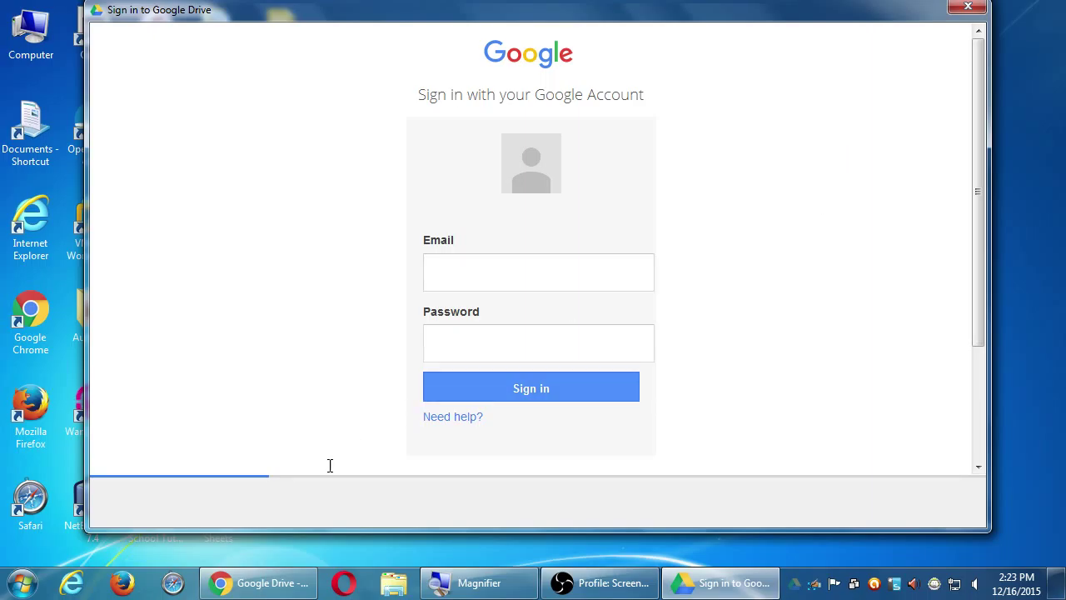
click(968, 8)
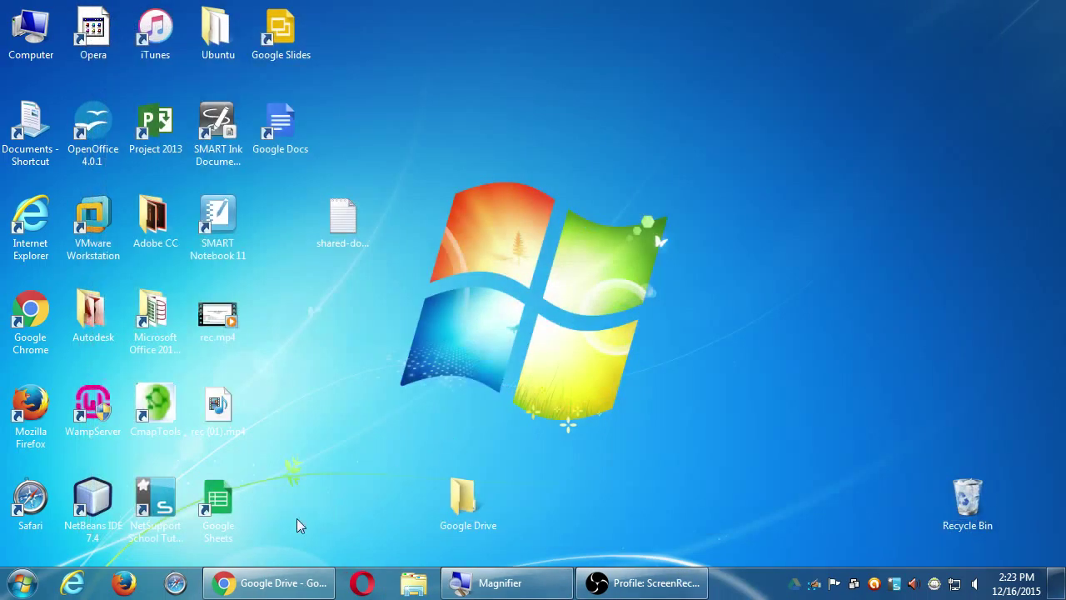
Close the Drive download page and the browser, and check the contents of the Google Drive desktop folder.
click(279, 584)
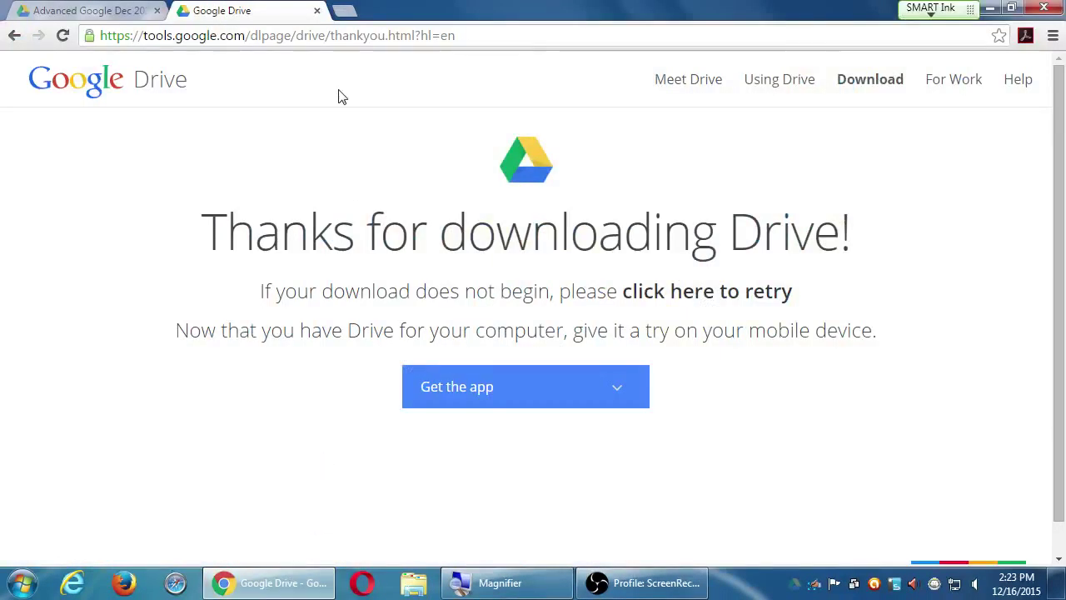
click(316, 12)
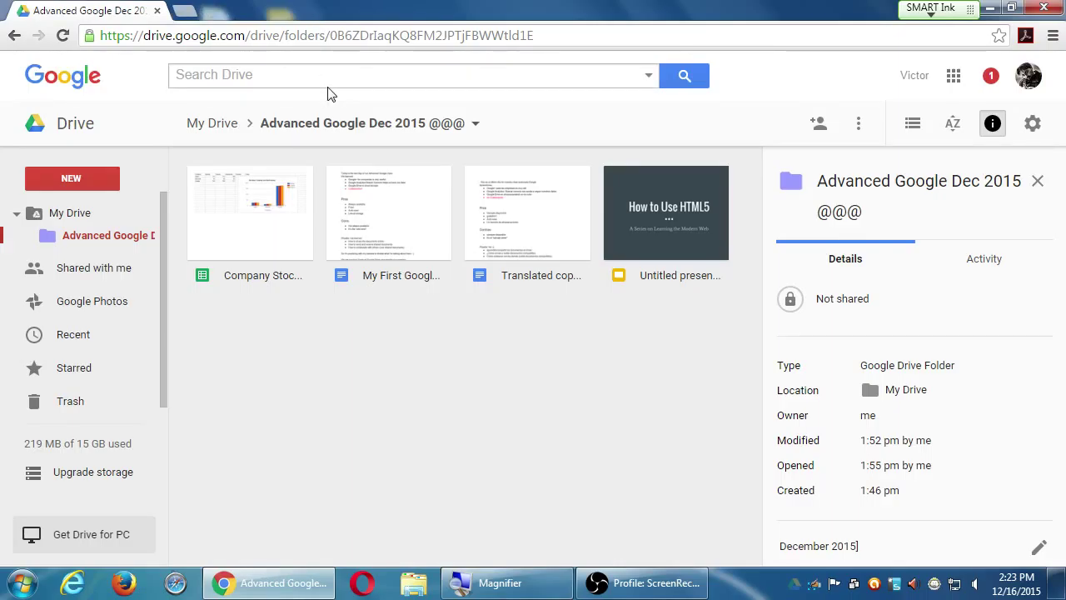
key(alt+F4)
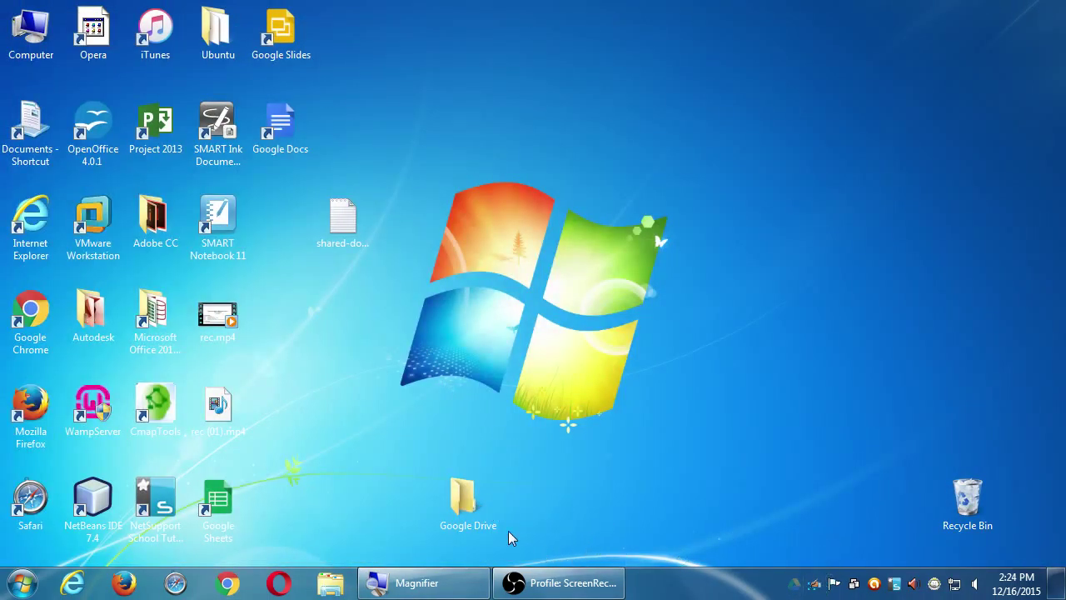
double_click(464, 499)
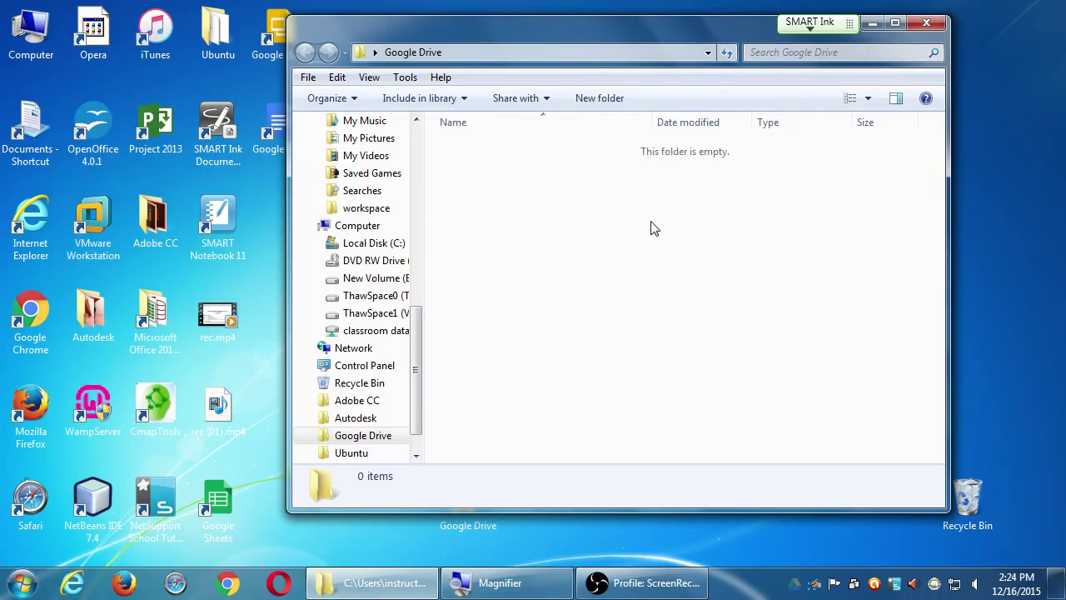
click(927, 22)
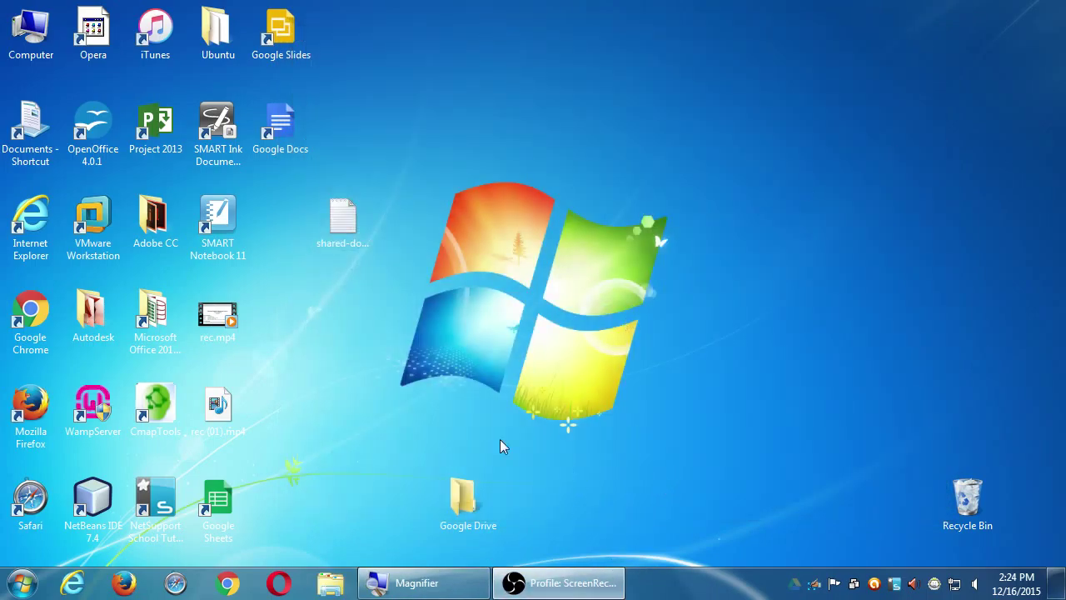
Start Chrome again and go to the Google Drive website's sign-in page.
click(227, 583)
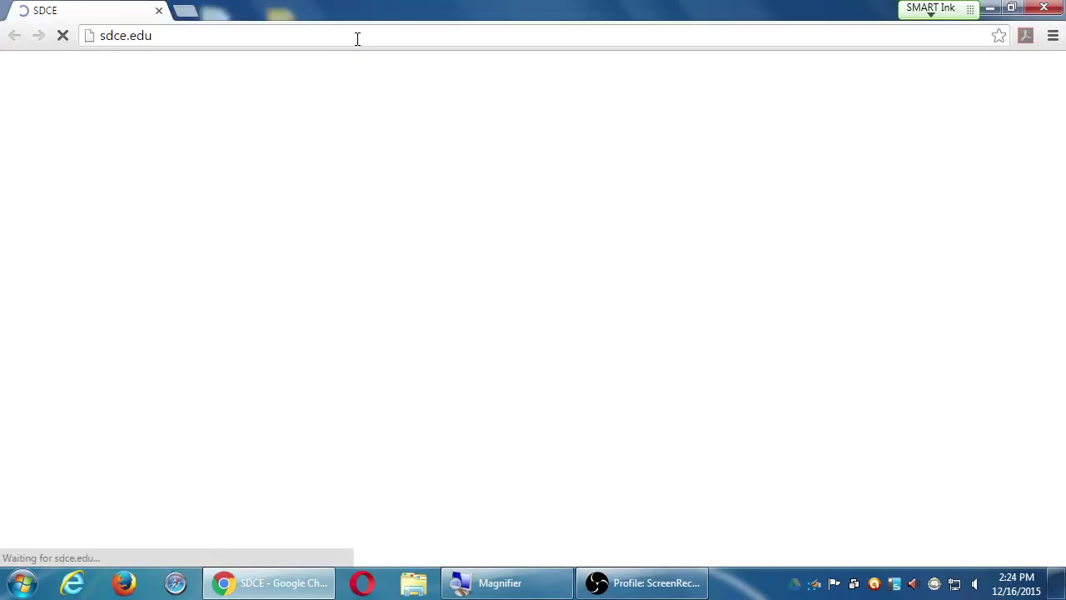
click(357, 39)
text(dfr)
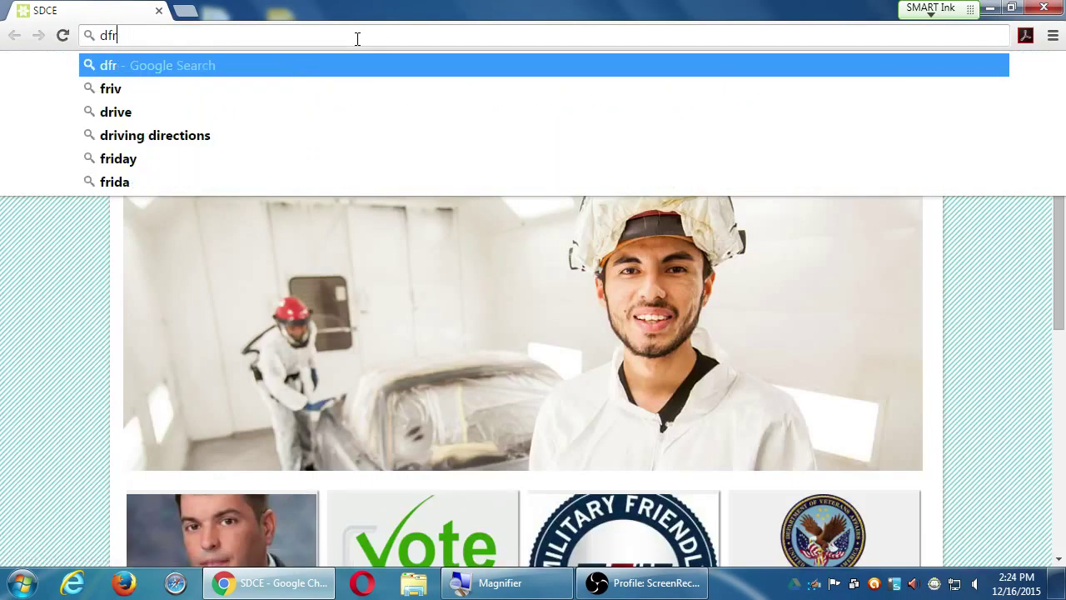
key(BackSpace)
key(BackSpace)
text(r)
key(Return)
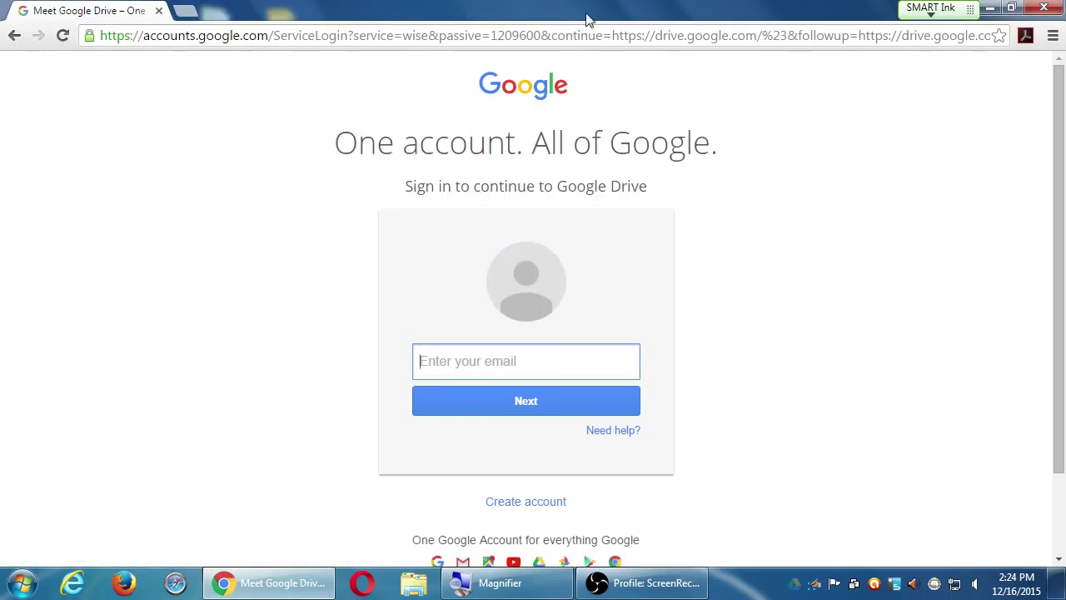
Dock the browser to half the desktop beside the Open Broadcaster Software window and maximize the browser again.
drag(588, 19, 20, 14)
mouse_move(665, 587)
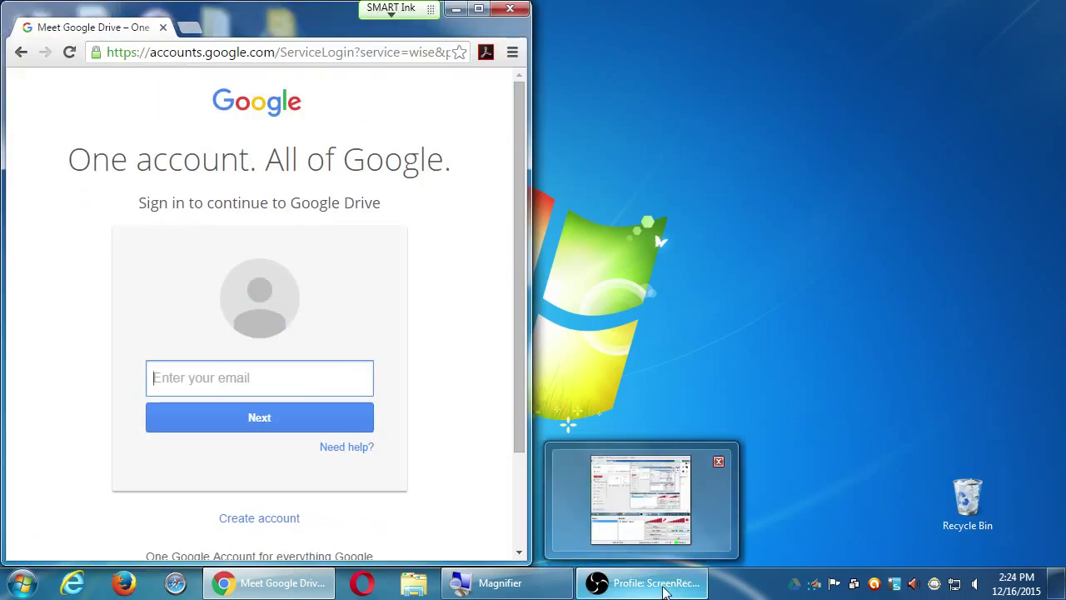
click(695, 497)
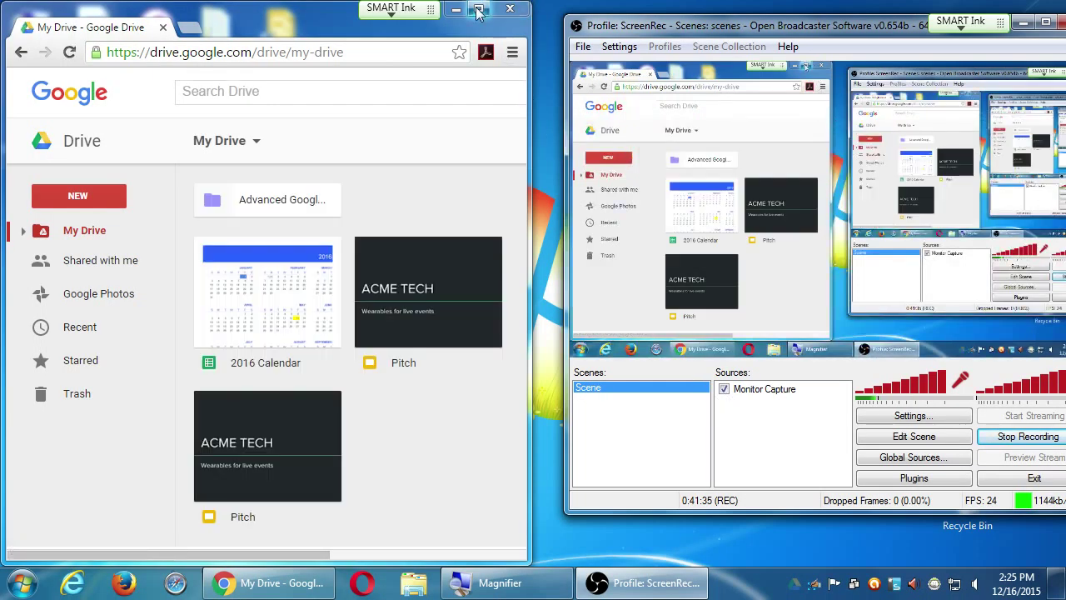
click(477, 9)
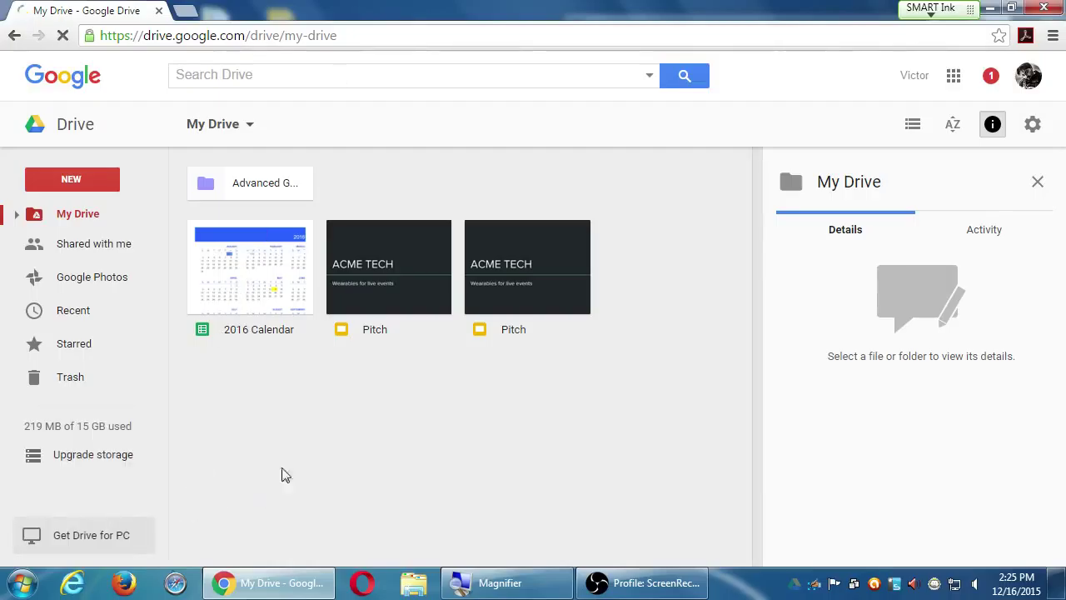